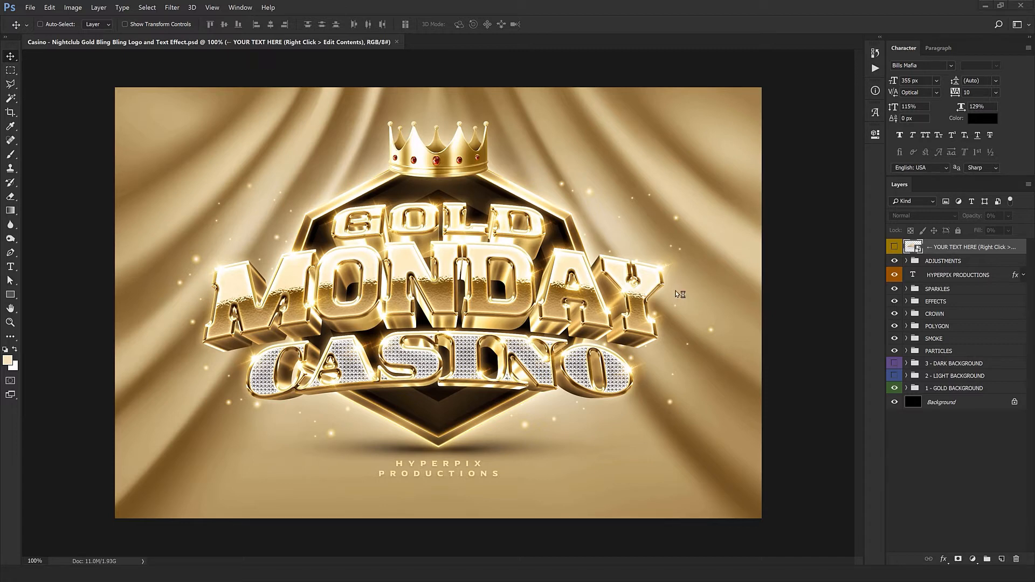
# Open the contents of the YOUR TEXT HERE smart object and change the GOLD text to HBD
pyautogui.rightClick(961, 249)
pyautogui.click(875, 296)
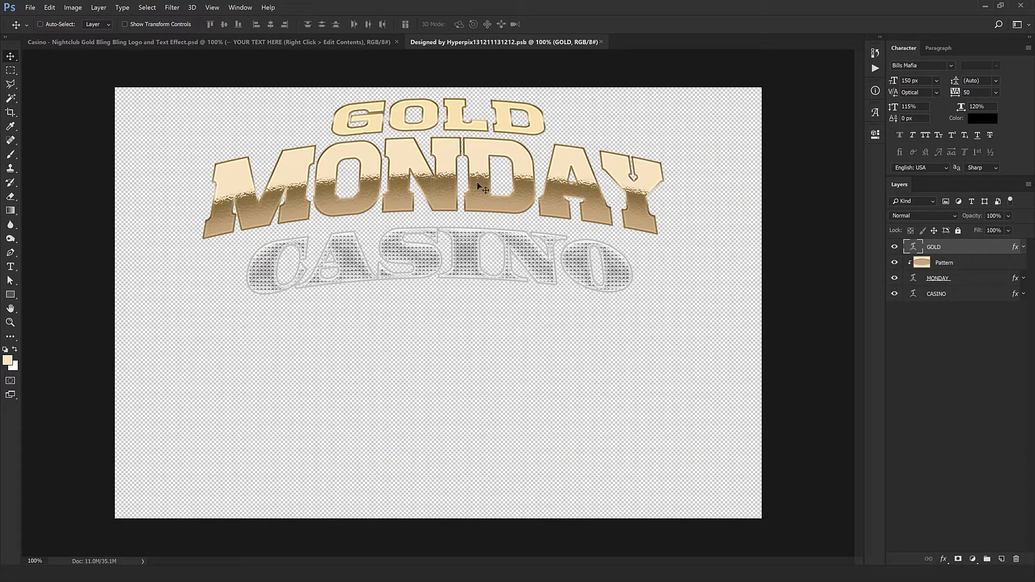
pyautogui.doubleClick(917, 248)
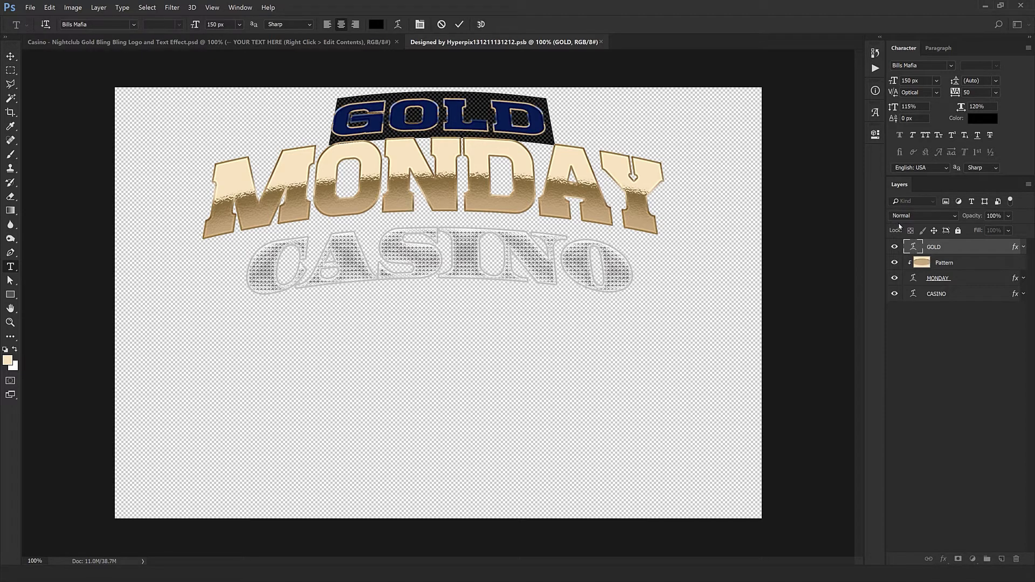
pyautogui.write('HBD')
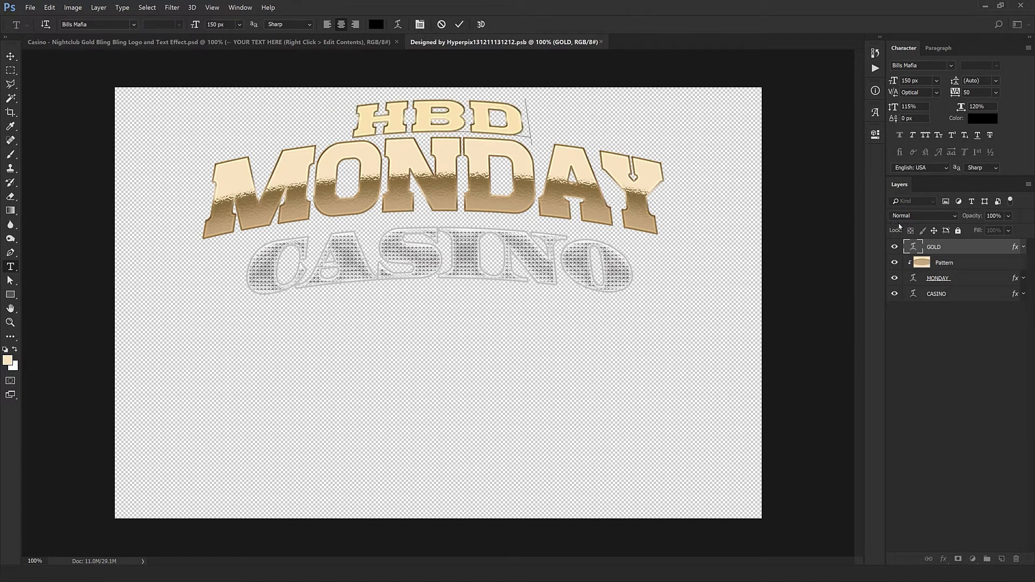
pyautogui.hotkey('ctrl', 'Return')
pyautogui.press('v')
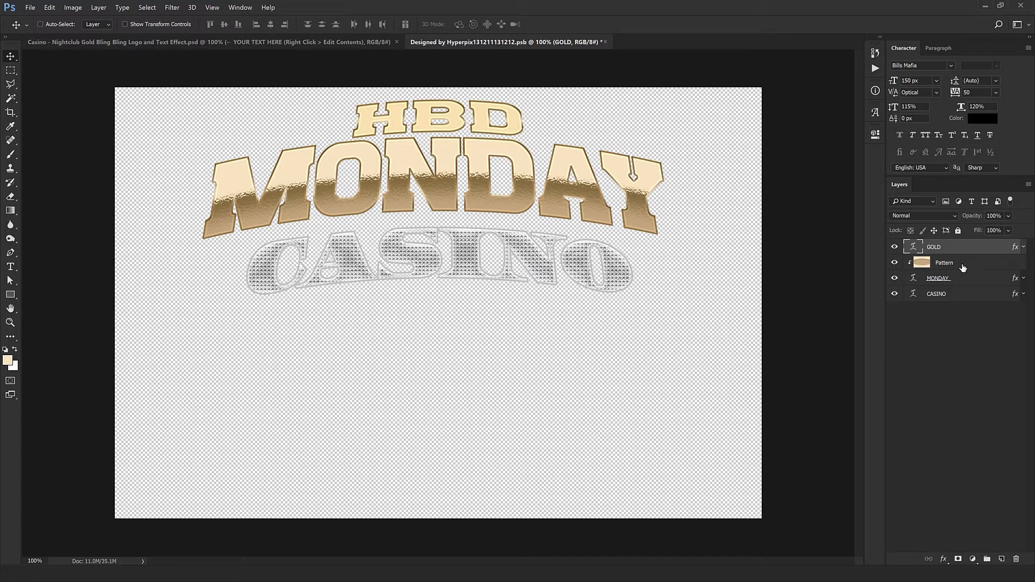
# Replace the MONDAY text with the birthday person's first name in capitals
pyautogui.doubleClick(915, 279)
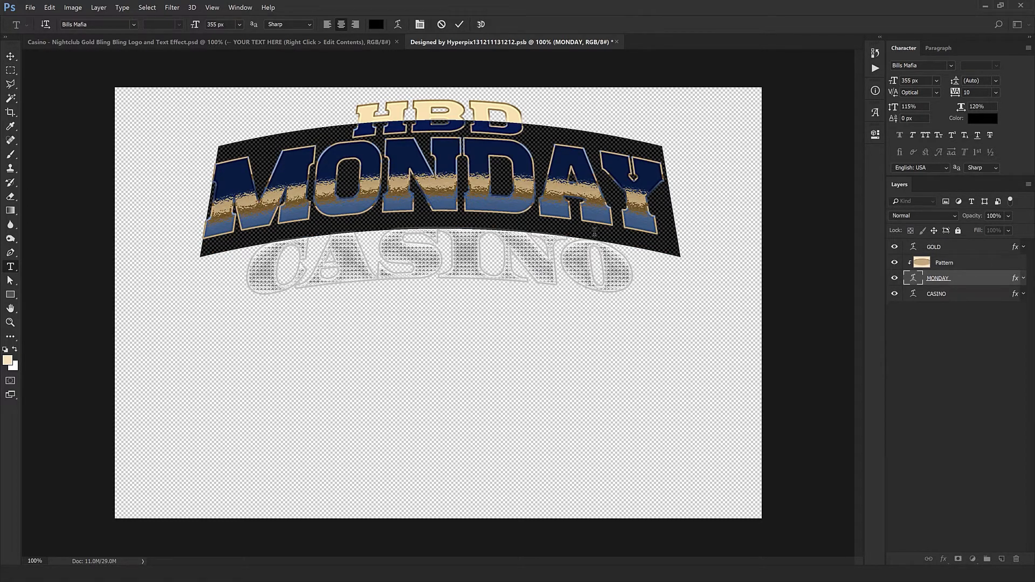
pyautogui.write('MAXINE')
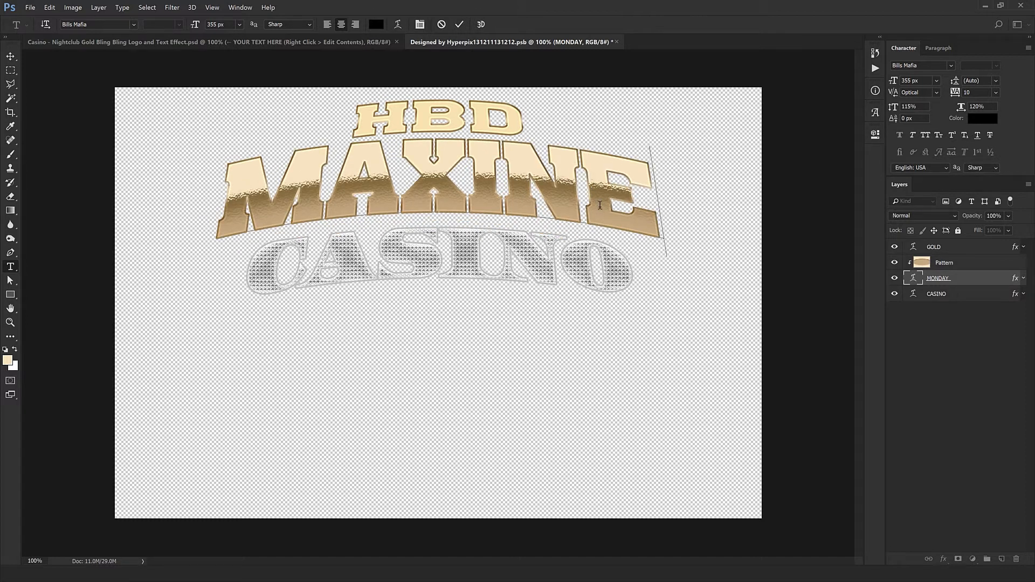
pyautogui.hotkey('ctrl', 'Return')
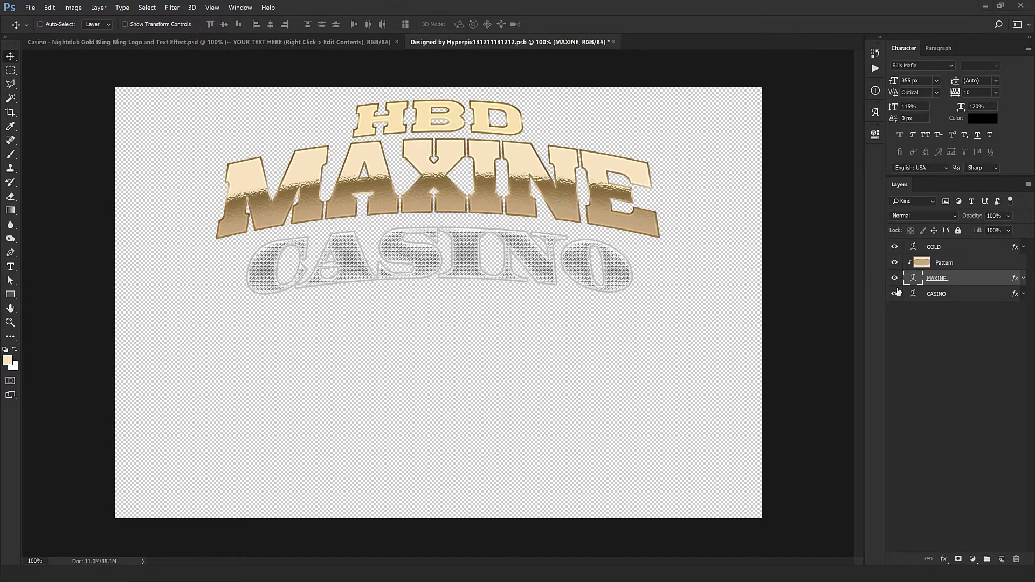
# Replace the CASINO text with PARTY
pyautogui.doubleClick(913, 294)
pyautogui.write('PARTY')
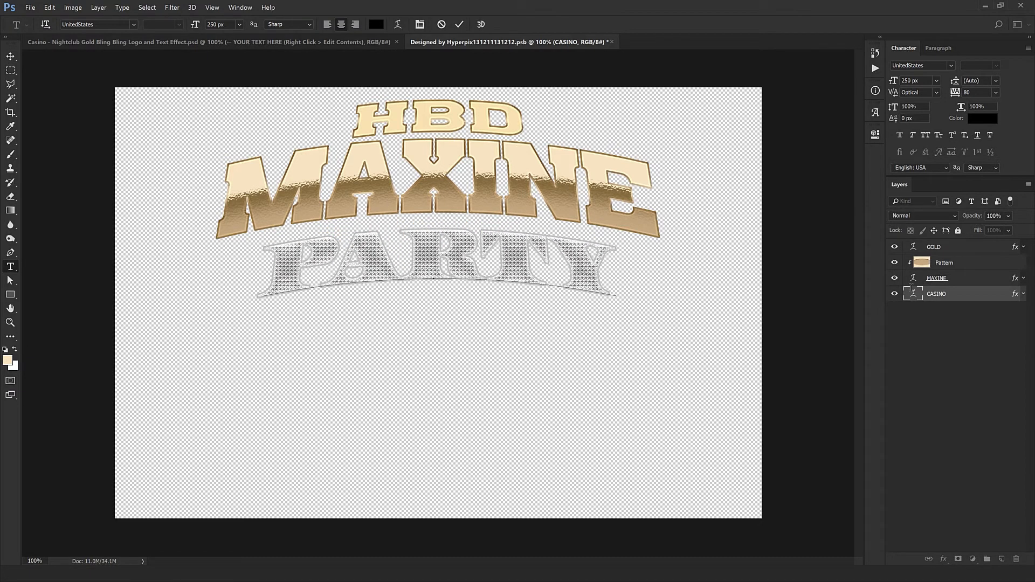
pyautogui.hotkey('ctrl', 'Return')
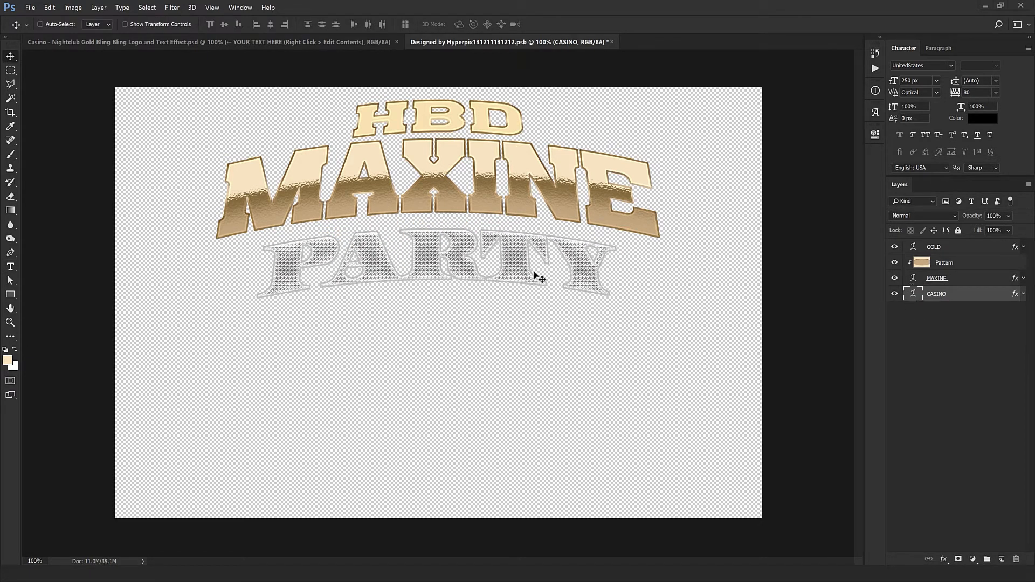
# Try moving and free-transforming the Pattern layer clipped to the middle text line
pyautogui.click(957, 249)
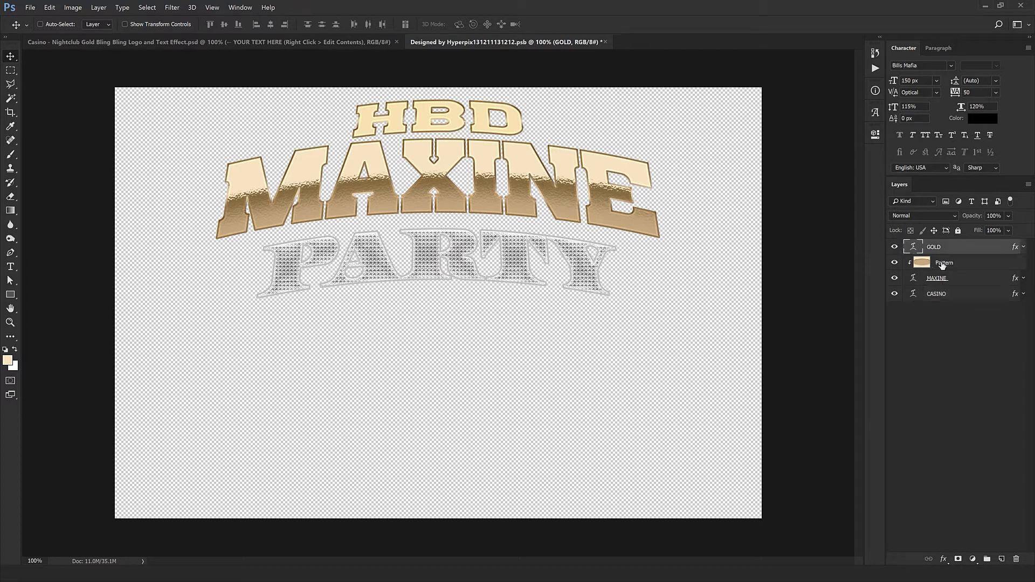
pyautogui.click(943, 264)
pyautogui.moveTo(506, 215); pyautogui.dragTo(604, 208)
pyautogui.hotkey('ctrl', 't')
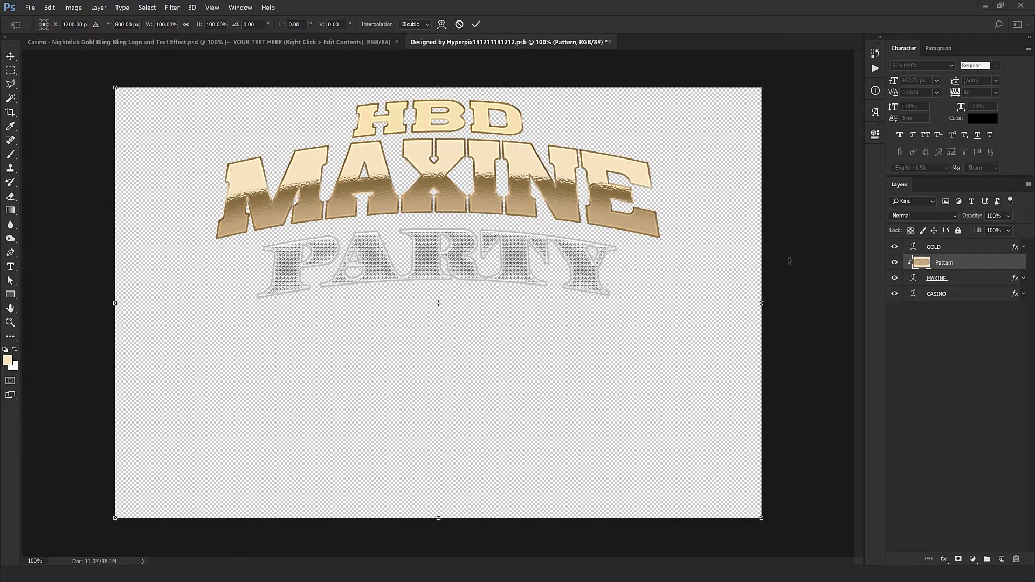
pyautogui.moveTo(714, 289); pyautogui.dragTo(761, 291)
pyautogui.moveTo(760, 516); pyautogui.dragTo(669, 456)
pyautogui.moveTo(612, 388); pyautogui.dragTo(608, 363)
pyautogui.press('Return')
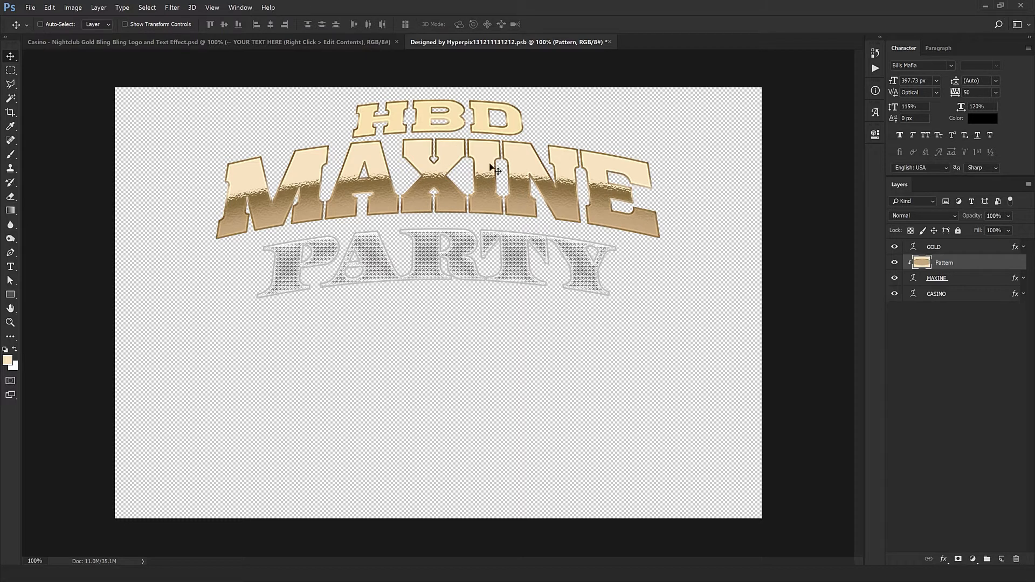
# Widen the middle text line by setting its horizontal scale to 126%
pyautogui.click(952, 281)
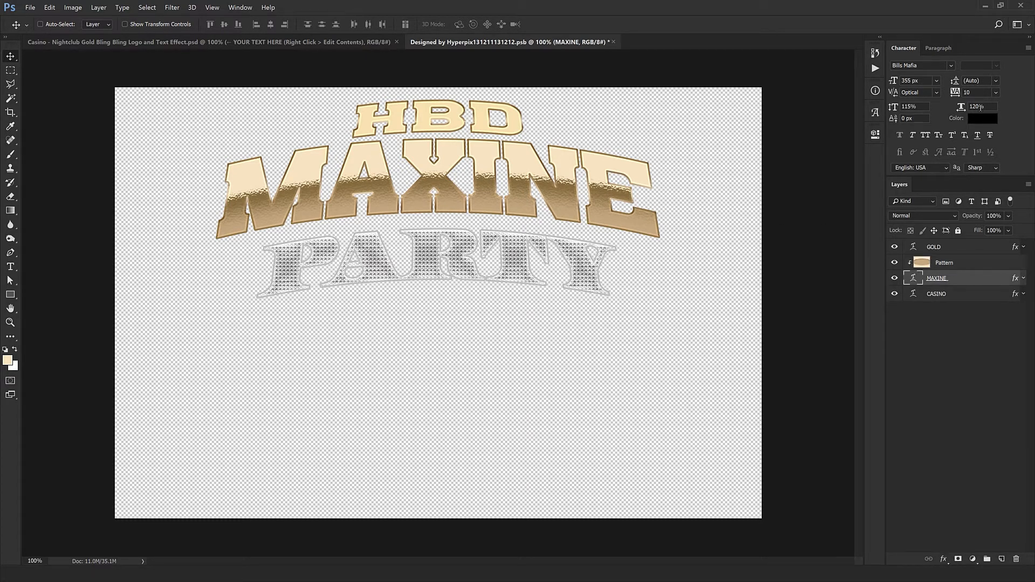
pyautogui.moveTo(987, 106); pyautogui.dragTo(690, 157)
pyautogui.press('Up')
pyautogui.press('Up')
pyautogui.press('Up')
pyautogui.press('Up')
pyautogui.press('Up')
pyautogui.press('Up')
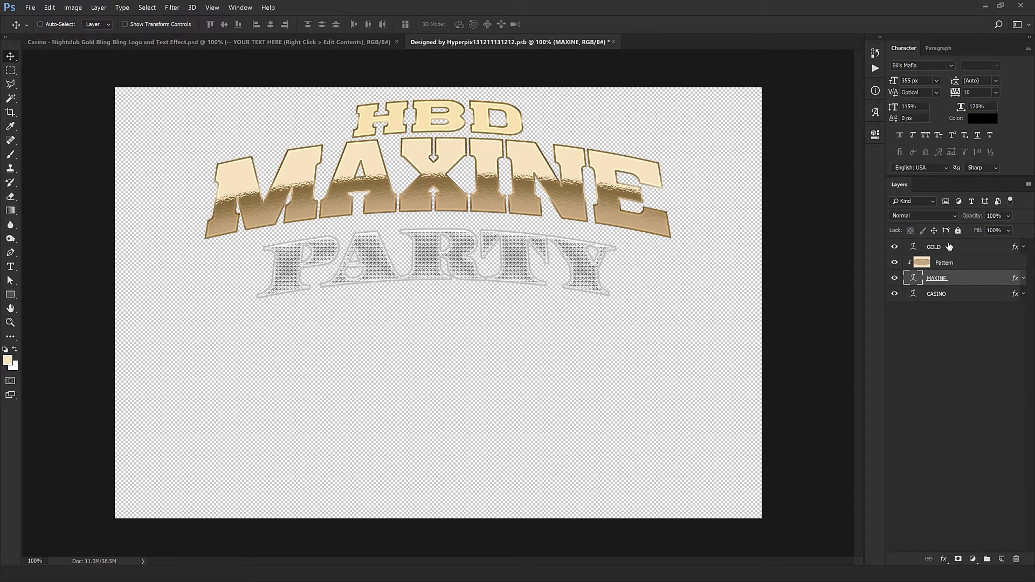
# Try a tracking of 130 on the HBD text, and undo it
pyautogui.click(950, 247)
pyautogui.doubleClick(975, 93)
pyautogui.write('130')
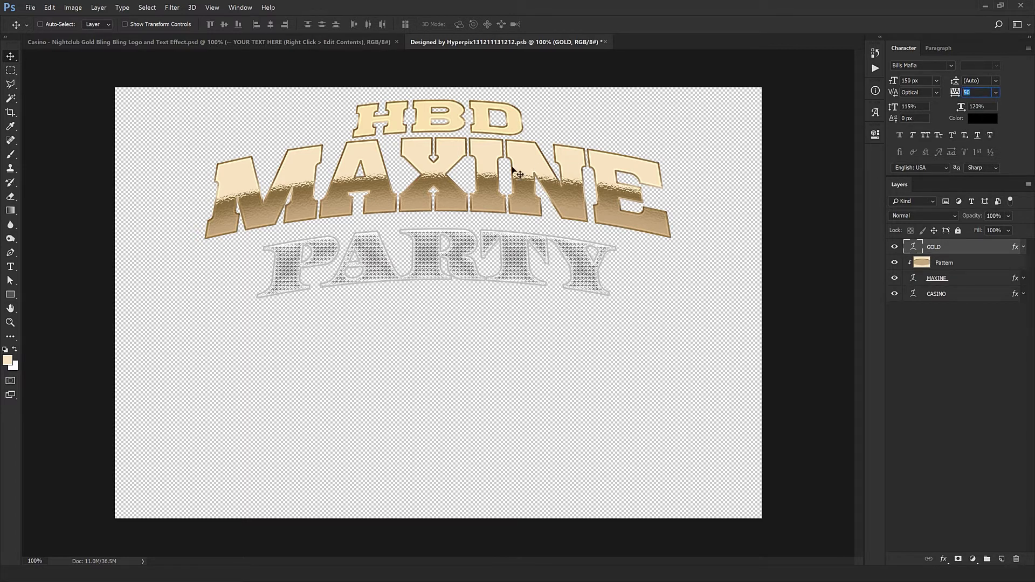
pyautogui.press('Return')
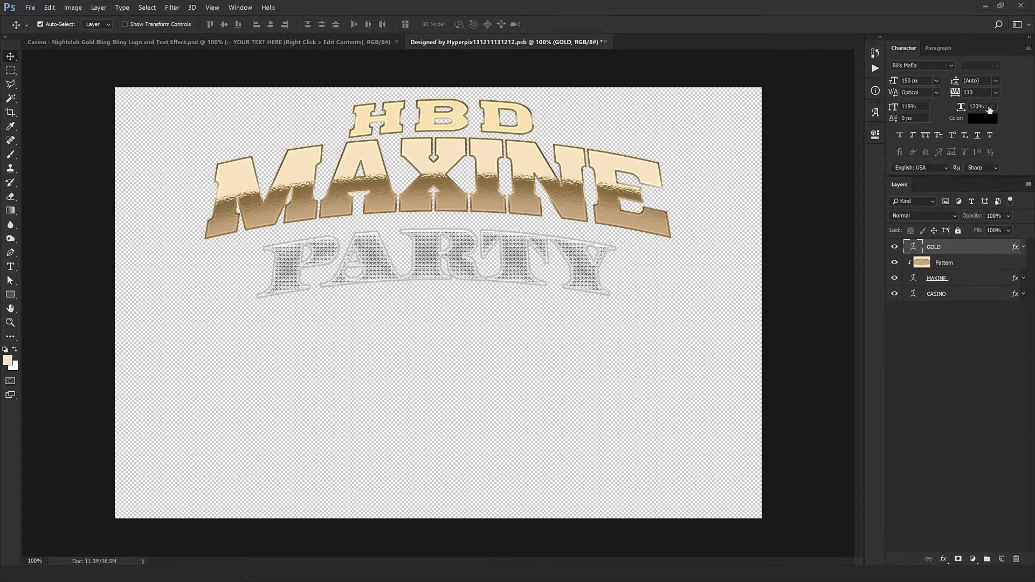
pyautogui.hotkey('ctrl', 'z')
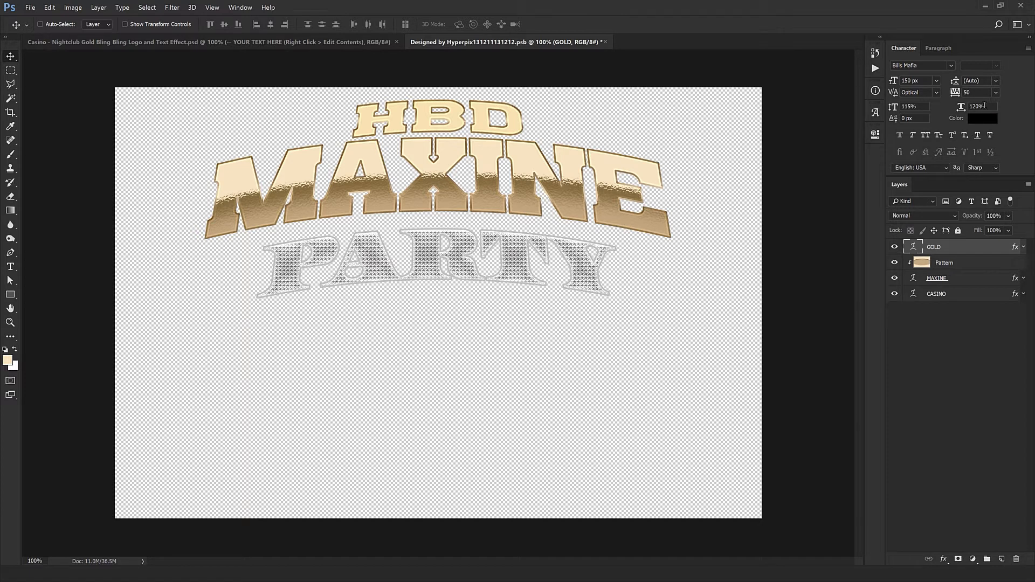
# Set the horizontal scale of the HBD text to 127%, keeping its original position
pyautogui.moveTo(985, 106); pyautogui.dragTo(727, 158)
pyautogui.write('126')
pyautogui.press('Return')
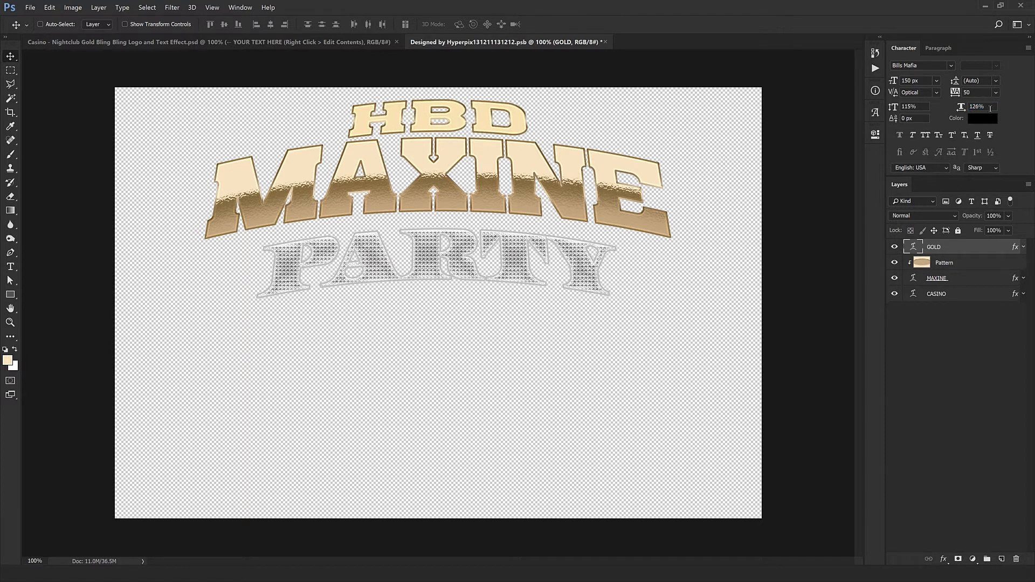
pyautogui.moveTo(495, 183); pyautogui.dragTo(502, 182)
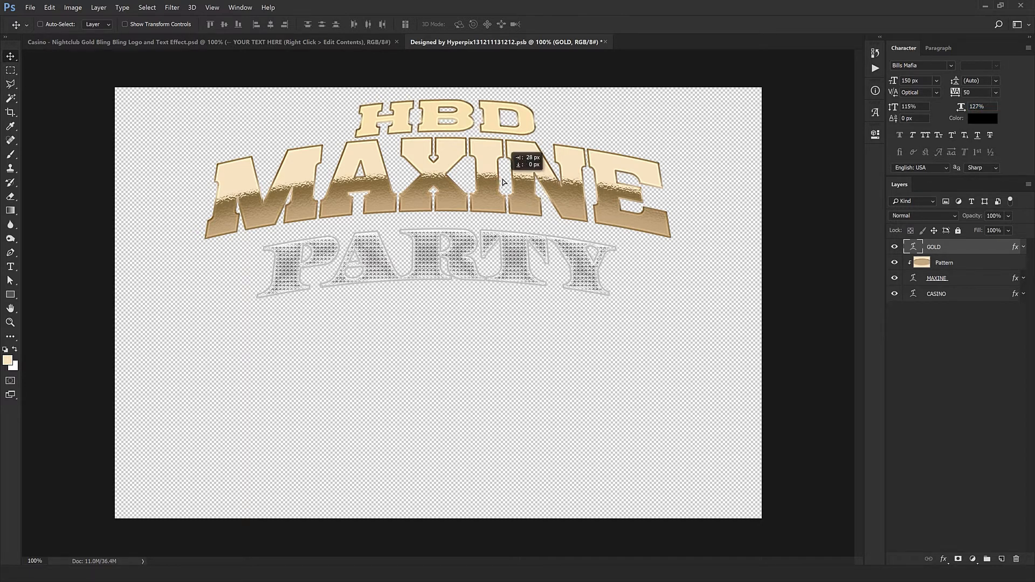
pyautogui.hotkey('ctrl', 'z')
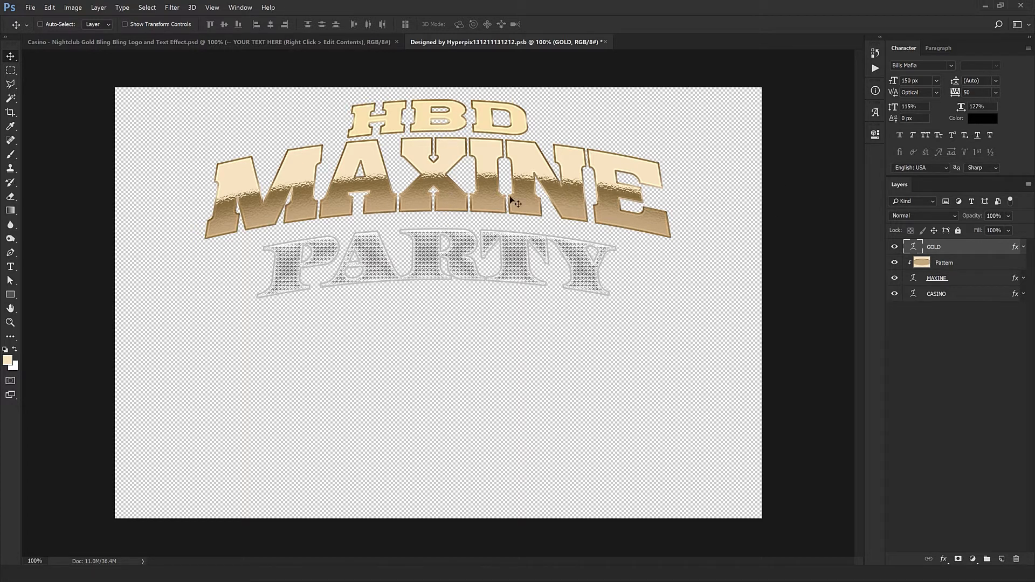
# Set the Arch warp bend of the HBD text to +13%
pyautogui.click(11, 266)
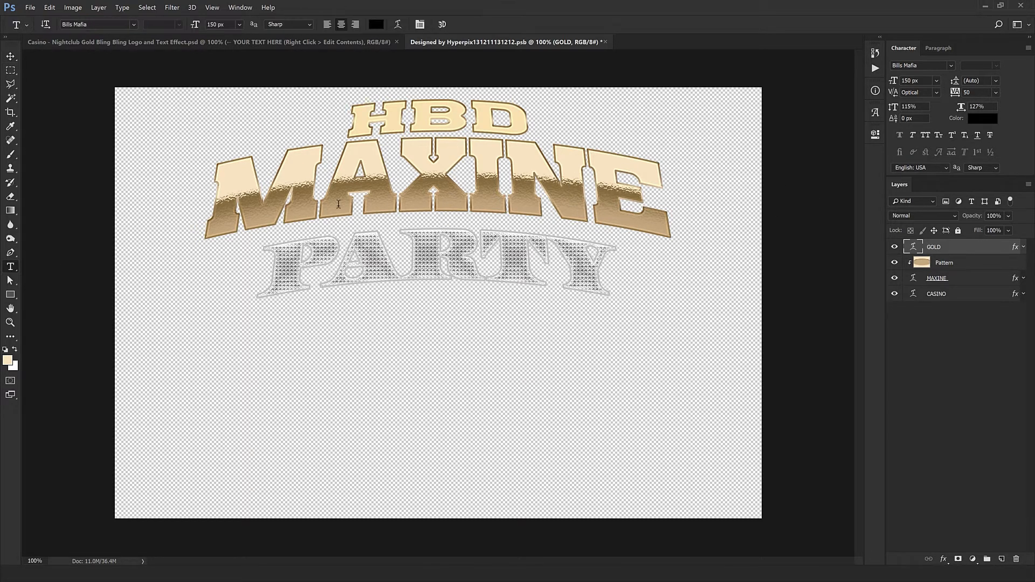
pyautogui.rightClick(449, 112)
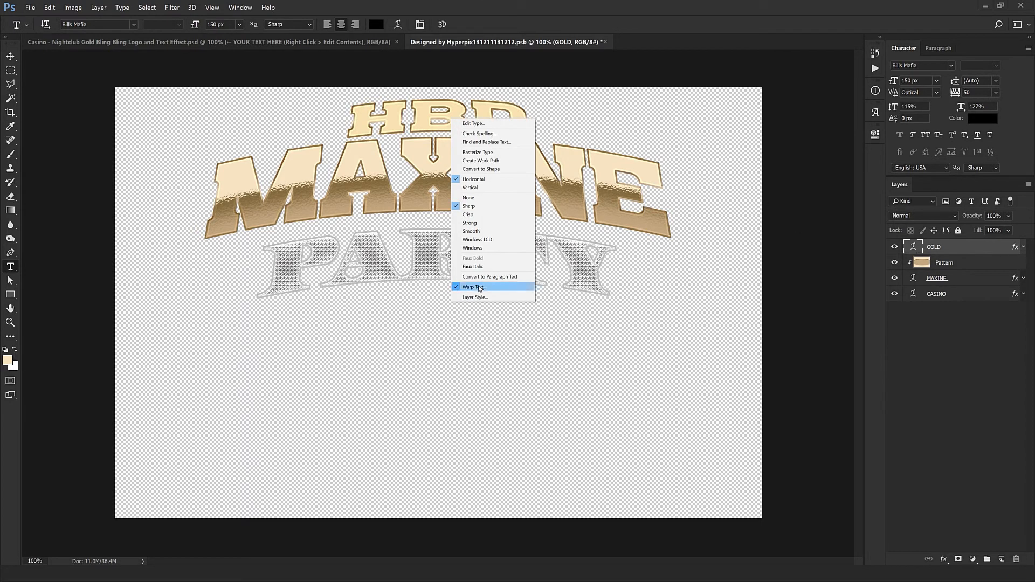
pyautogui.click(497, 284)
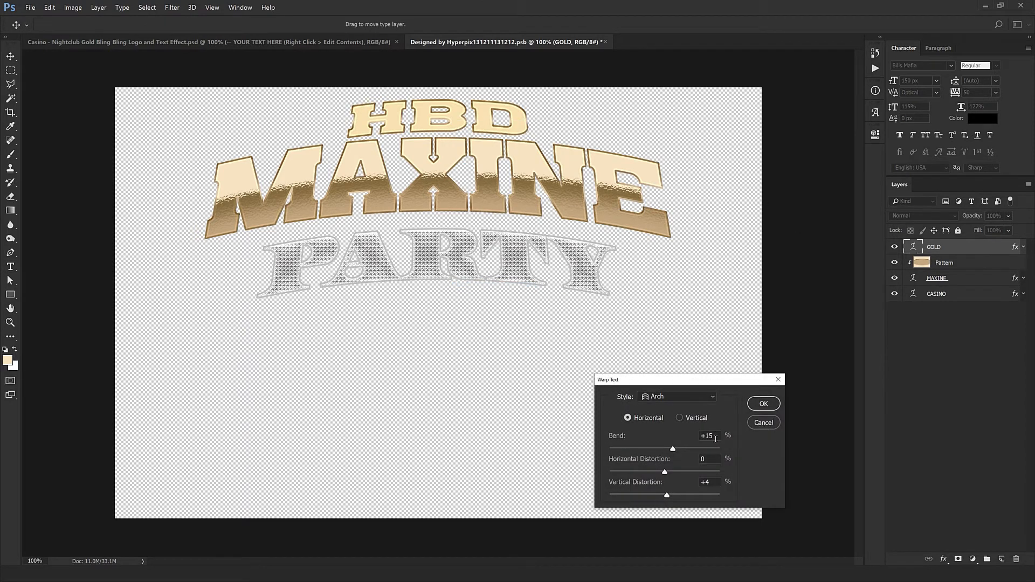
pyautogui.press('Down')
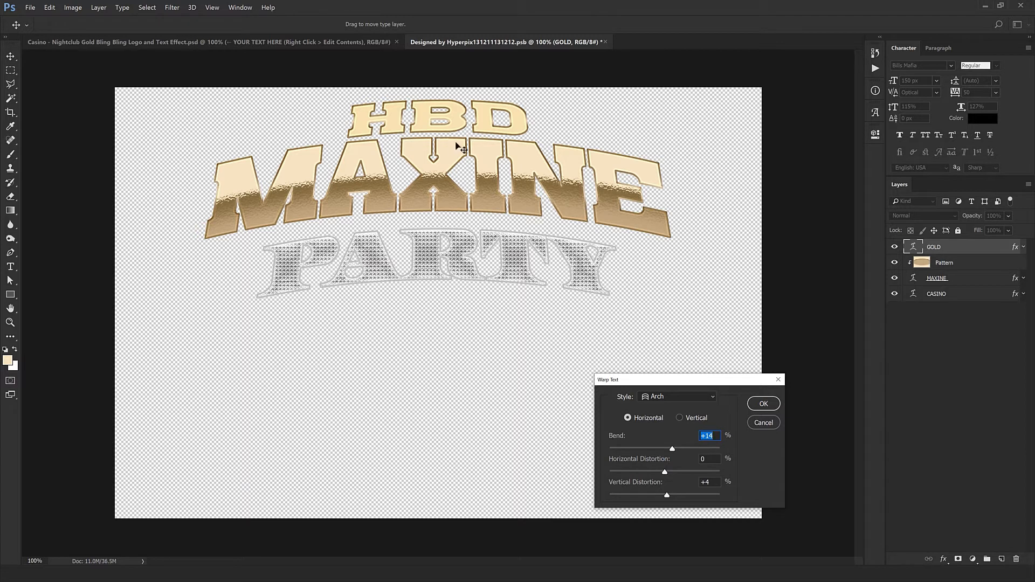
pyautogui.press('Down')
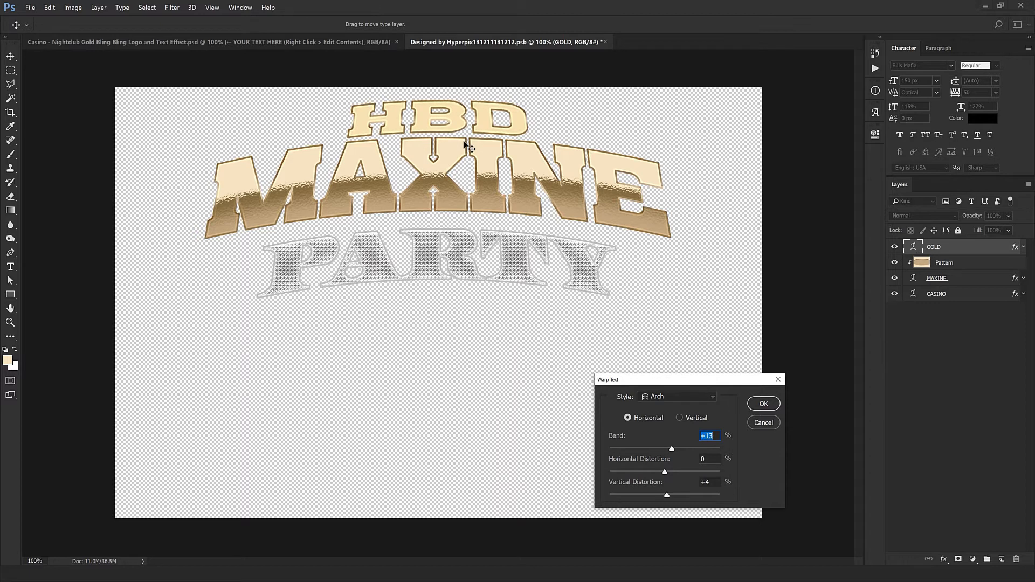
pyautogui.press('Return')
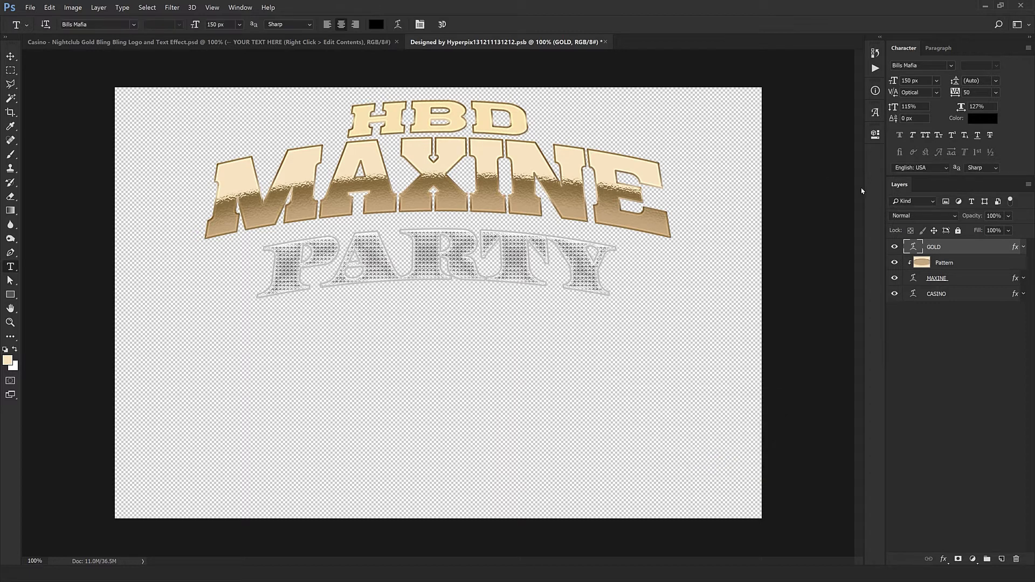
# Fine-tune the vertical position of the PARTY text by nudging it up and slightly back down
pyautogui.click(937, 294)
pyautogui.press('v')
pyautogui.hotkey('shift', 'Up')
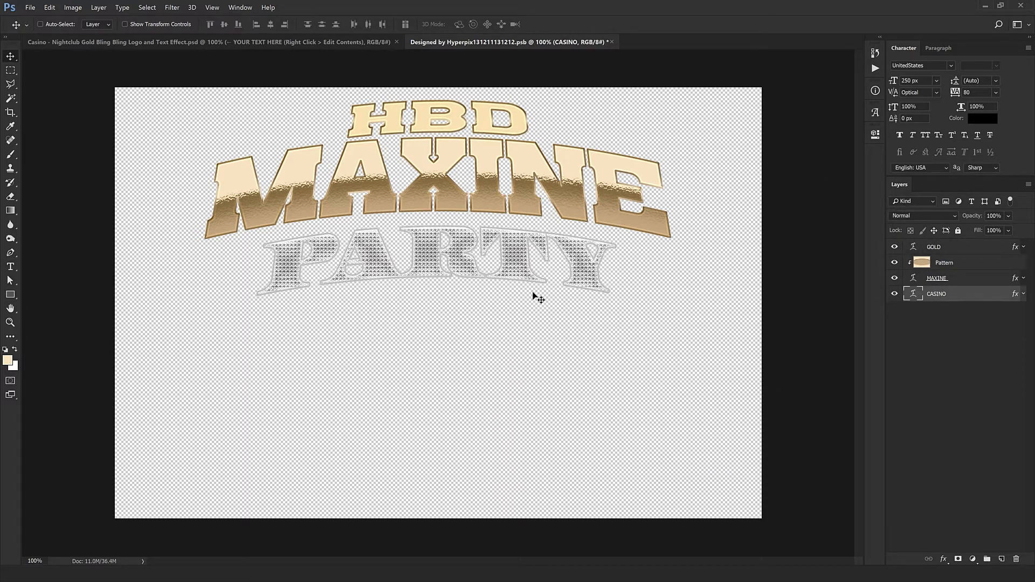
pyautogui.press('Down')
pyautogui.press('Down')
pyautogui.press('Down')
pyautogui.press('Down')
pyautogui.press('Down')
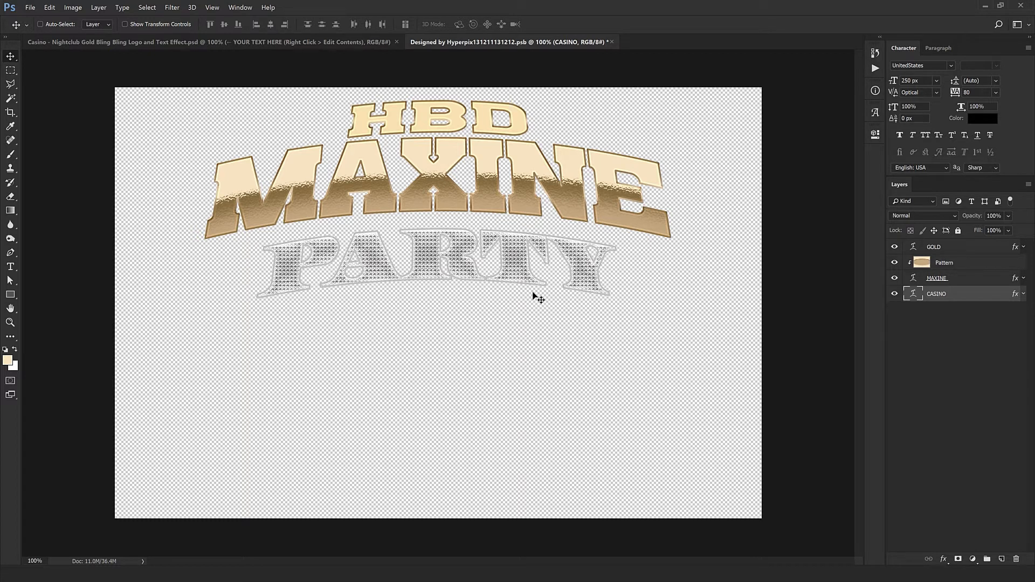
# Set the Arc warp bend of the PARTY text to +12%
pyautogui.press('t')
pyautogui.rightClick(508, 254)
pyautogui.click(550, 421)
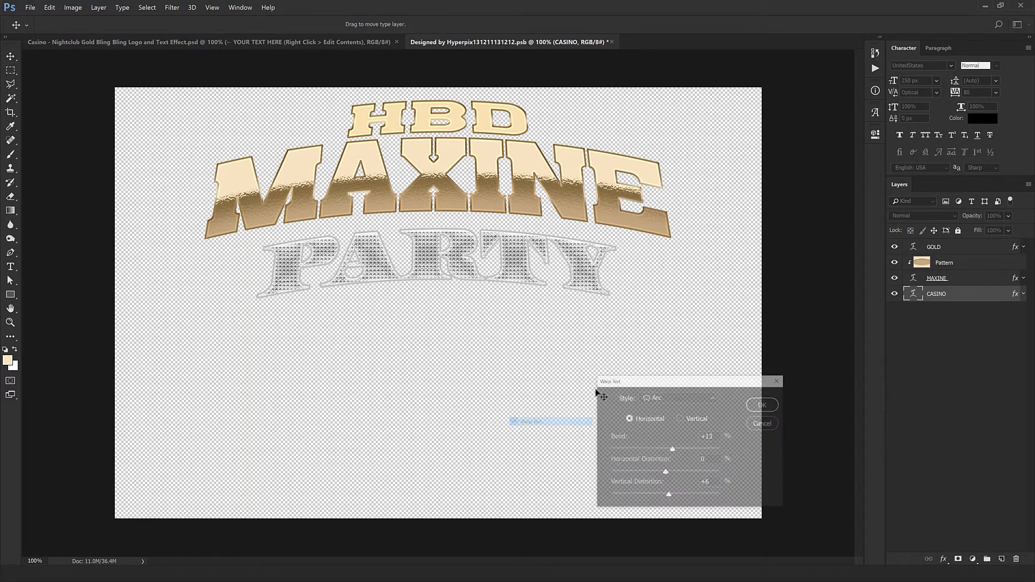
pyautogui.moveTo(720, 437); pyautogui.dragTo(704, 437)
pyautogui.press('Down')
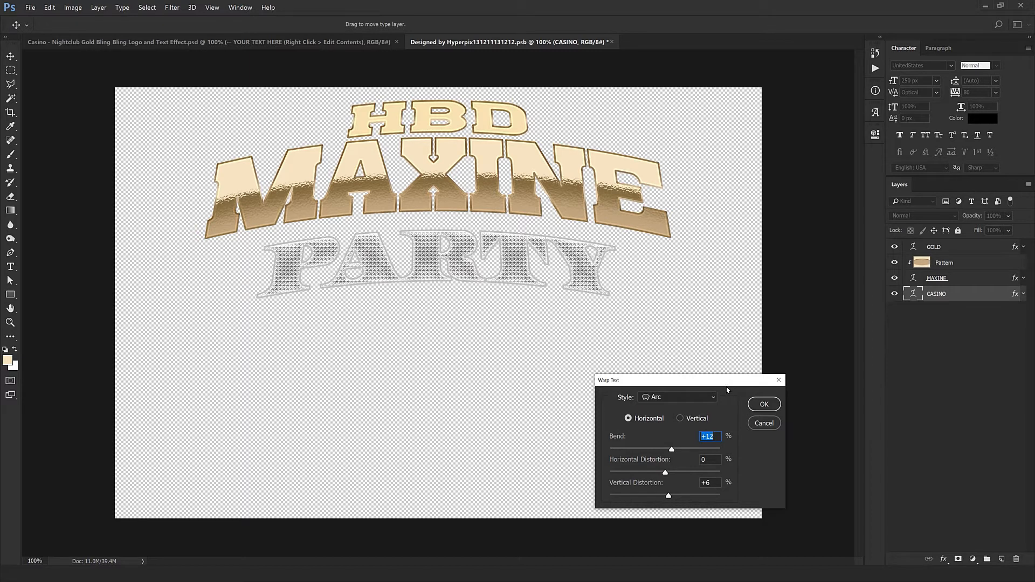
pyautogui.press('Return')
# Close the smart object document and save its changes to update the main design
pyautogui.click(10, 56)
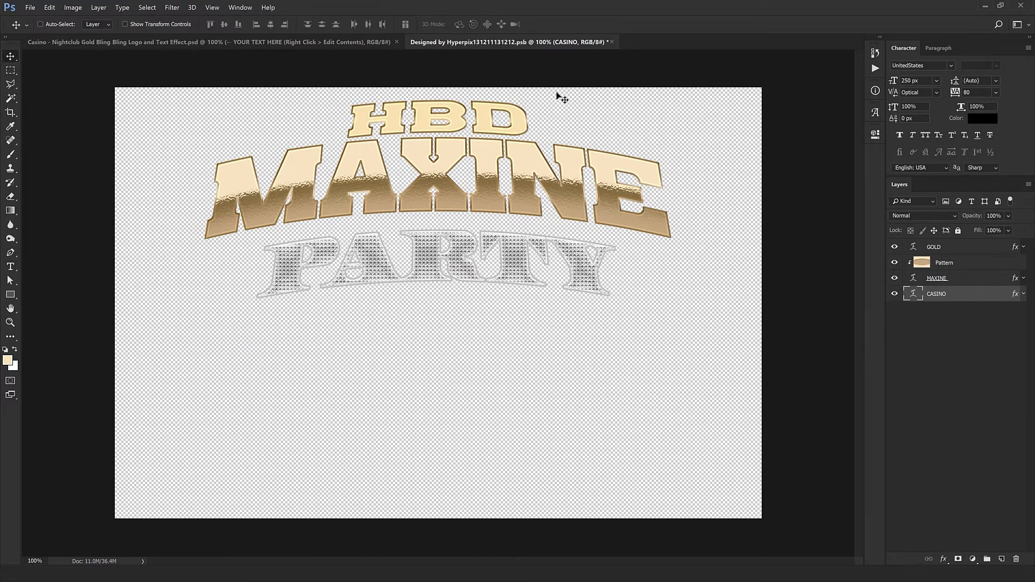
pyautogui.click(612, 42)
pyautogui.click(477, 220)
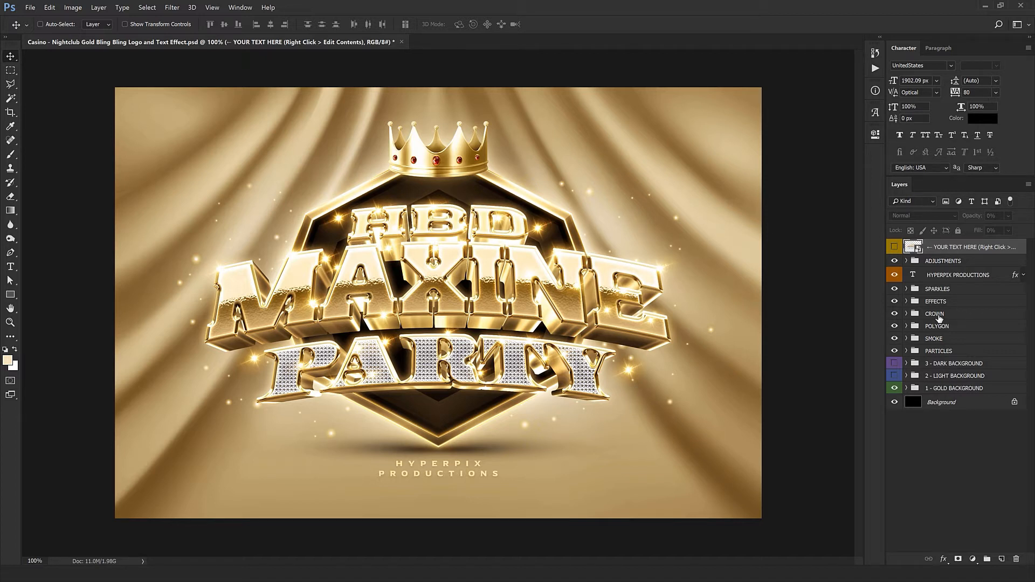
# Expand the EFFECTS group and hide its EXTRUSION group
pyautogui.press('s')
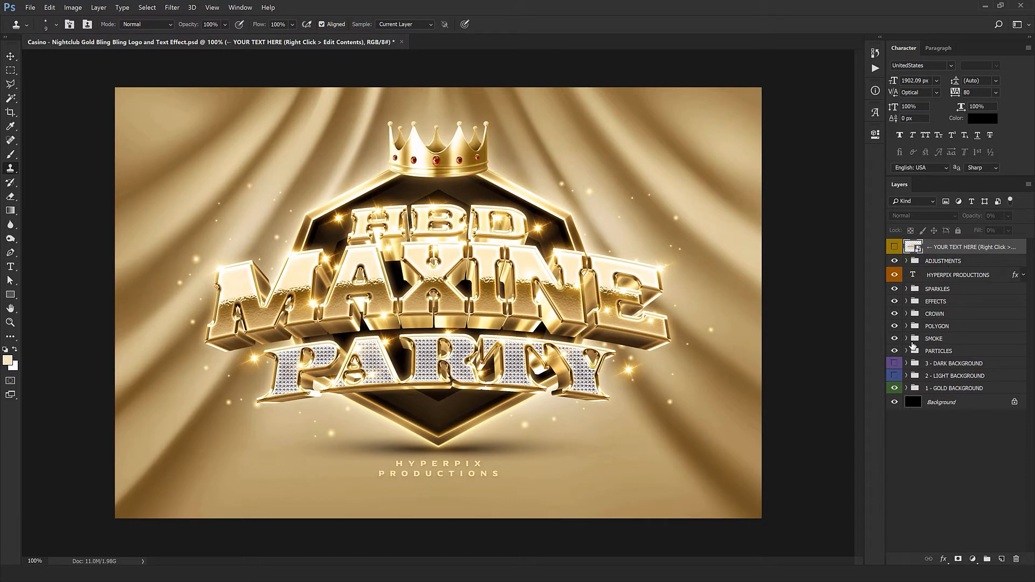
pyautogui.click(907, 301)
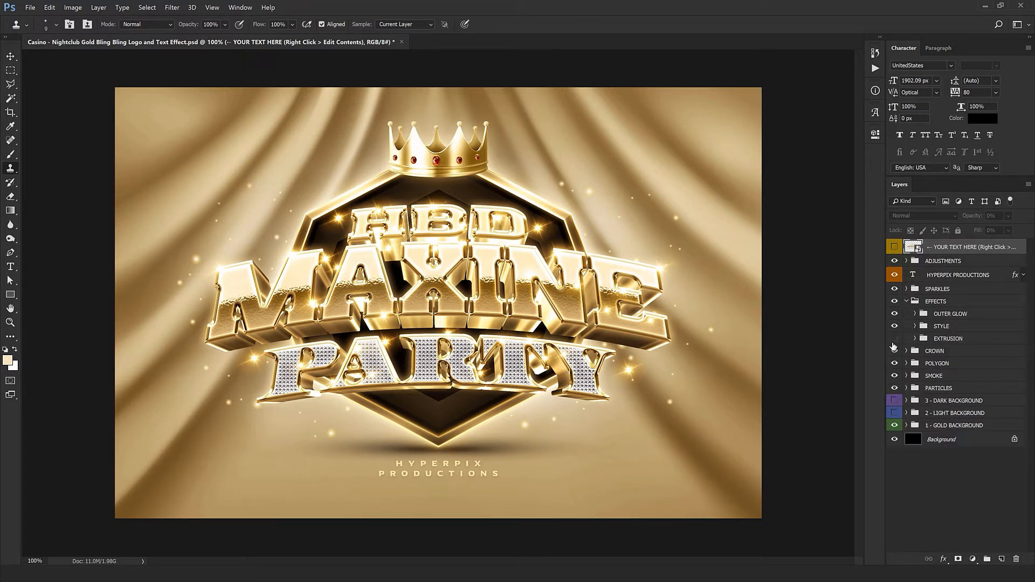
pyautogui.press('v')
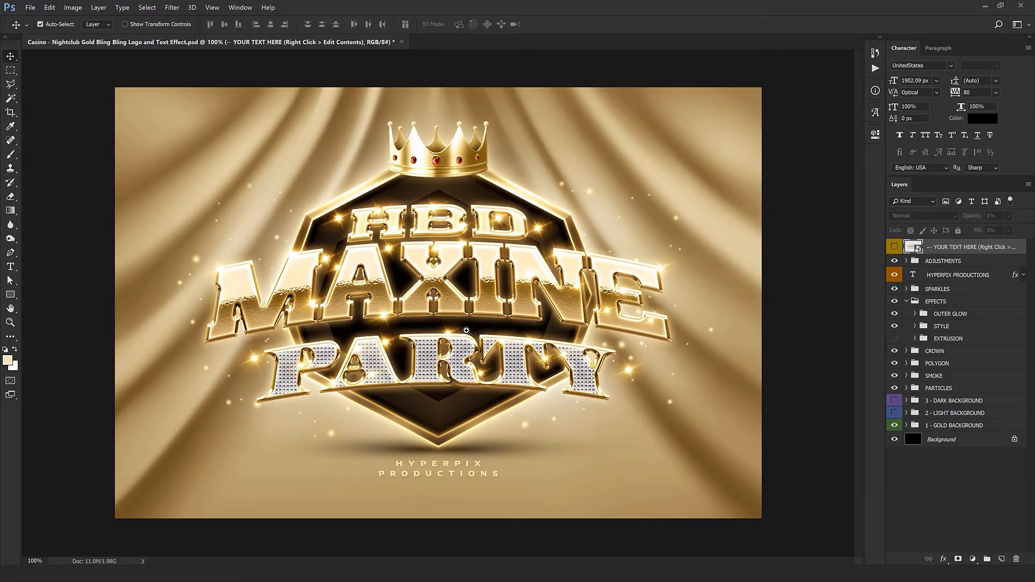
# Expand the ADJUSTMENTS group and try a Color Balance midtones yellow-blue value of +45
pyautogui.keyDown('ctrl'); pyautogui.click(466, 330); pyautogui.keyUp('ctrl')
pyautogui.keyDown('ctrl'); pyautogui.keyDown('alt'); pyautogui.click(597, 311); pyautogui.keyUp('alt'); pyautogui.keyUp('ctrl')
pyautogui.click(925, 264)
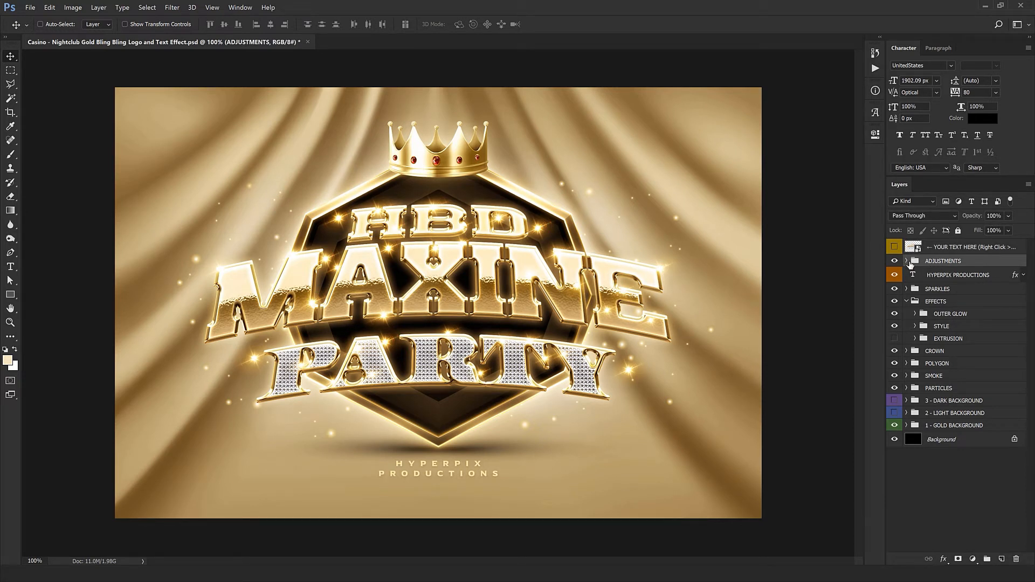
pyautogui.click(906, 261)
pyautogui.click(945, 275)
pyautogui.doubleClick(923, 291)
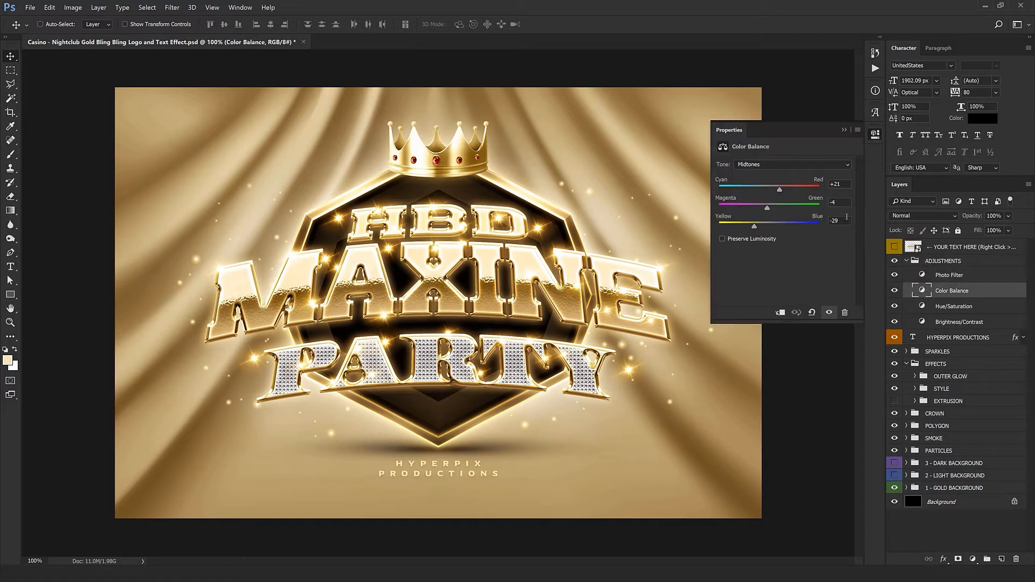
pyautogui.moveTo(754, 226); pyautogui.dragTo(760, 227)
pyautogui.moveTo(783, 226)
pyautogui.mouseDown()
pyautogui.moveTo(801, 227)
pyautogui.moveTo(792, 227)
pyautogui.mouseUp()
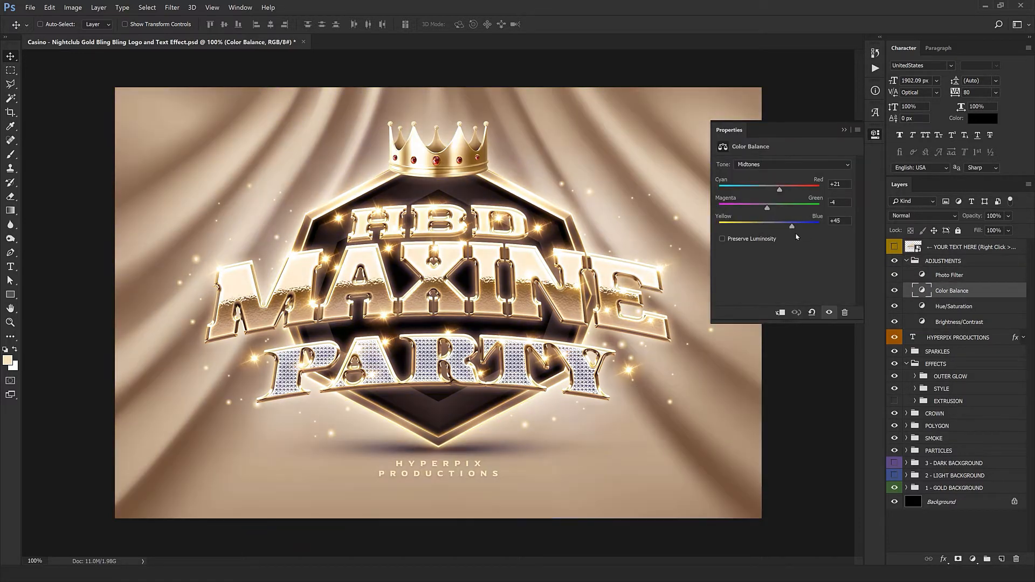
# Try shifting the Color Balance shadows with red, green and blue changes, reset the adjustment, and collapse the ADJUSTMENTS group
pyautogui.moveTo(768, 190)
pyautogui.mouseDown()
pyautogui.moveTo(800, 190)
pyautogui.moveTo(745, 208)
pyautogui.moveTo(788, 209)
pyautogui.moveTo(768, 208)
pyautogui.mouseUp()
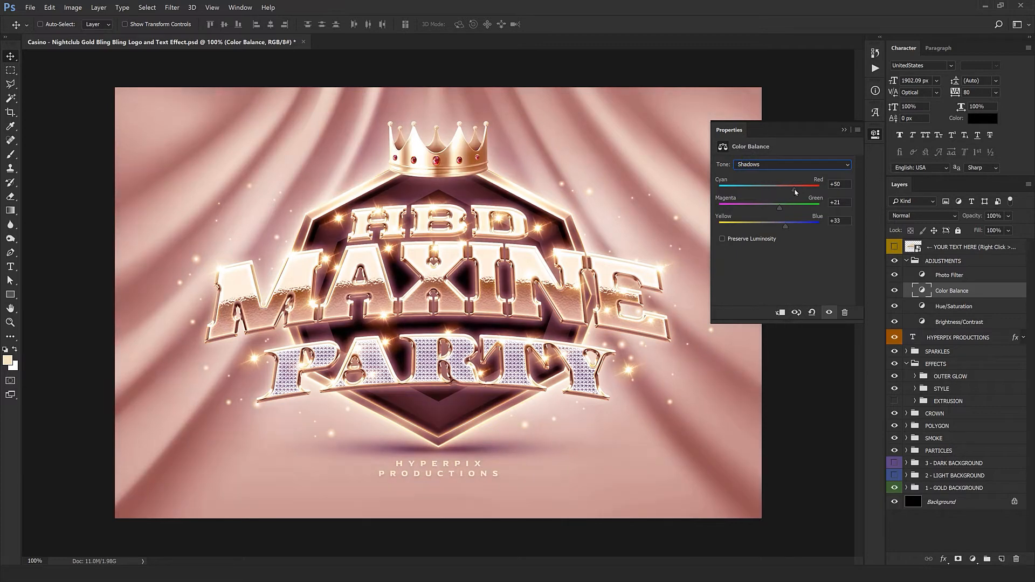
pyautogui.moveTo(795, 191); pyautogui.dragTo(758, 196)
pyautogui.click(812, 312)
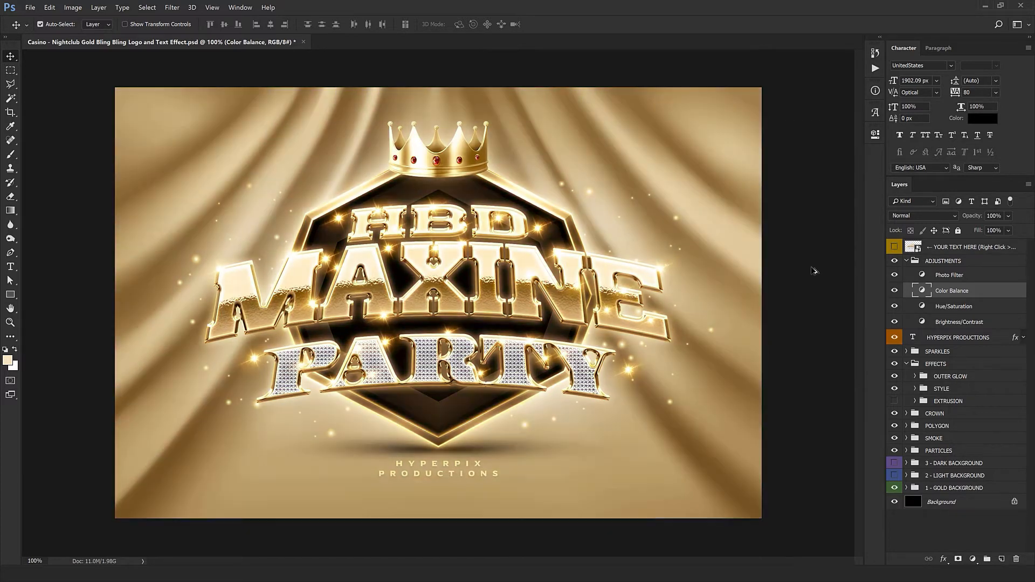
pyautogui.click(905, 263)
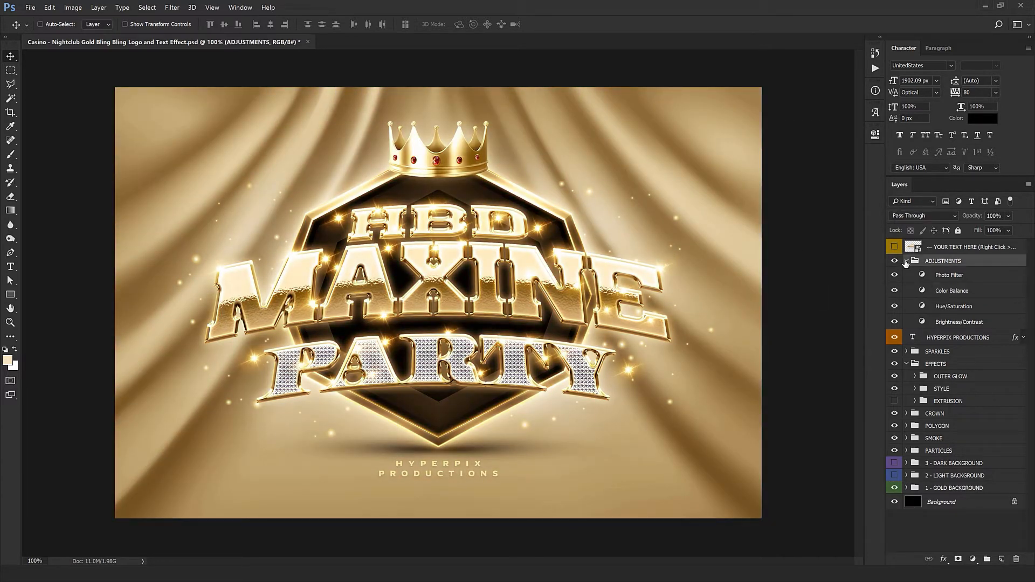
pyautogui.click(906, 262)
# Replace the HYPERPIX PRODUCTIONS caption below the logo with YOUR DESIGN AGENCY on two lines
pyautogui.click(917, 277)
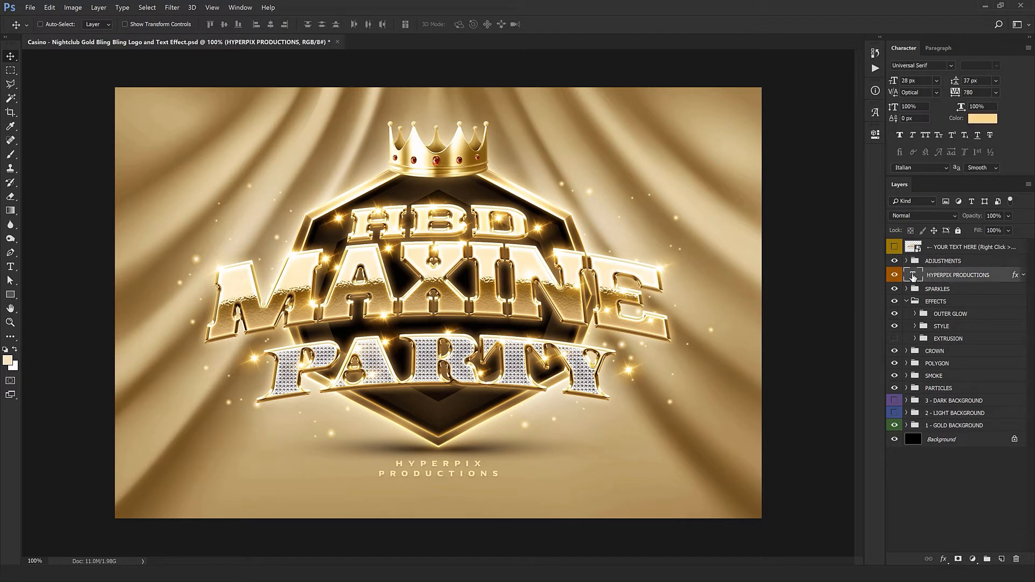
pyautogui.doubleClick(913, 275)
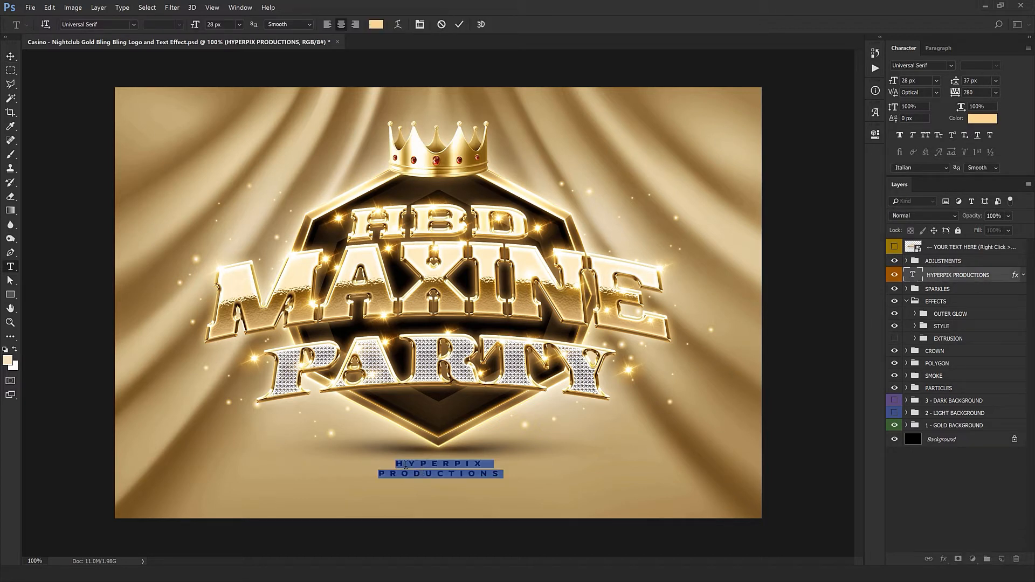
pyautogui.write('Y.O')
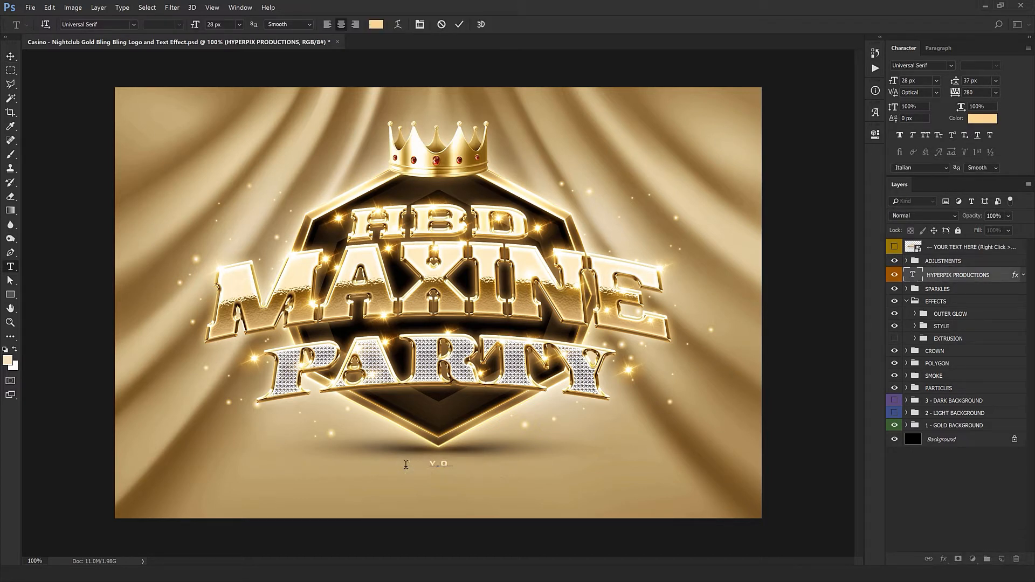
pyautogui.write('UR DESIGN')
pyautogui.write('AGE')
pyautogui.write('NCY')
pyautogui.hotkey('ctrl', 'Return')
pyautogui.press('v')
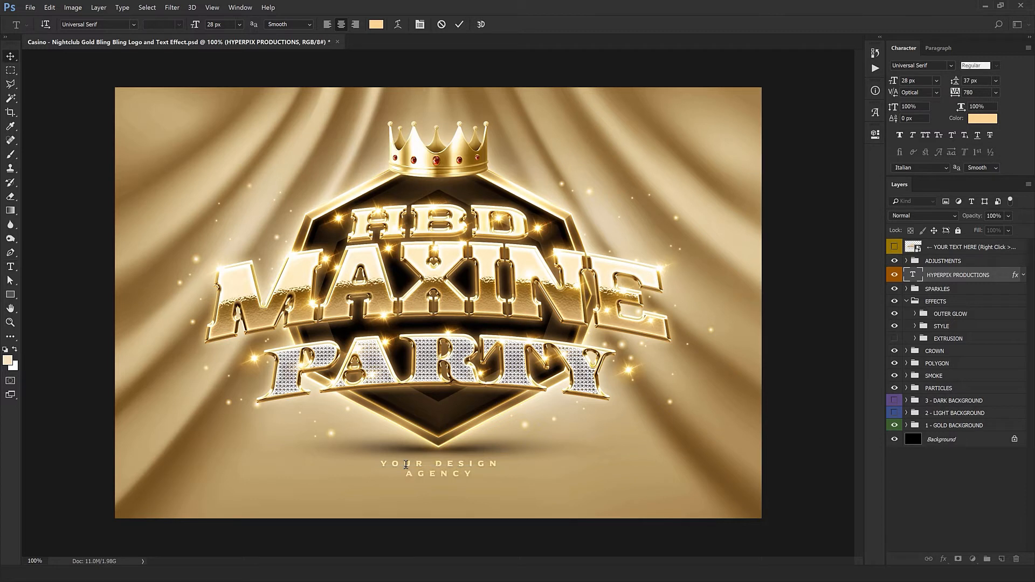
# Expand the SPARKLES group and reposition its first sparkle layer on the artwork
pyautogui.click(907, 290)
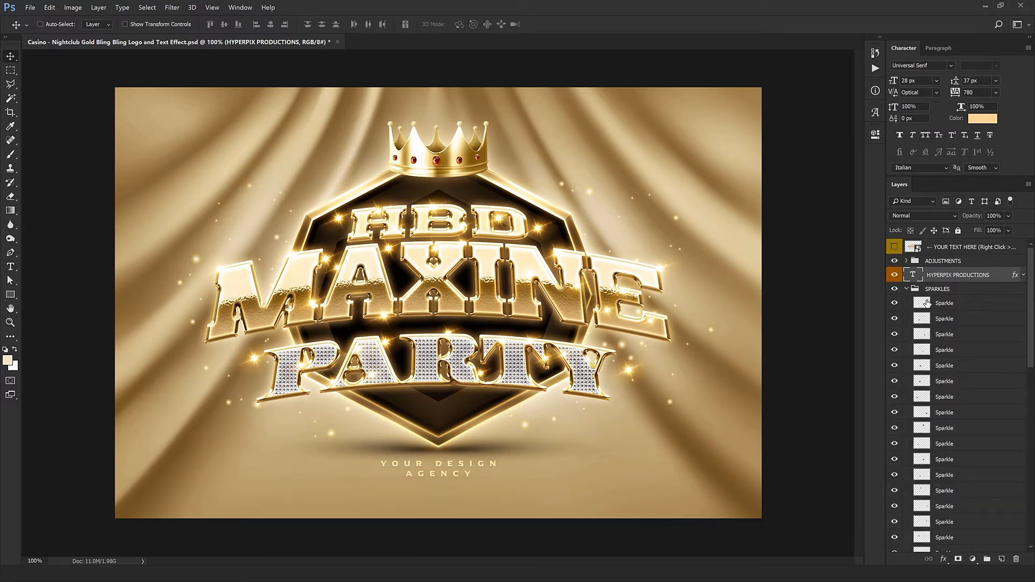
pyautogui.click(939, 303)
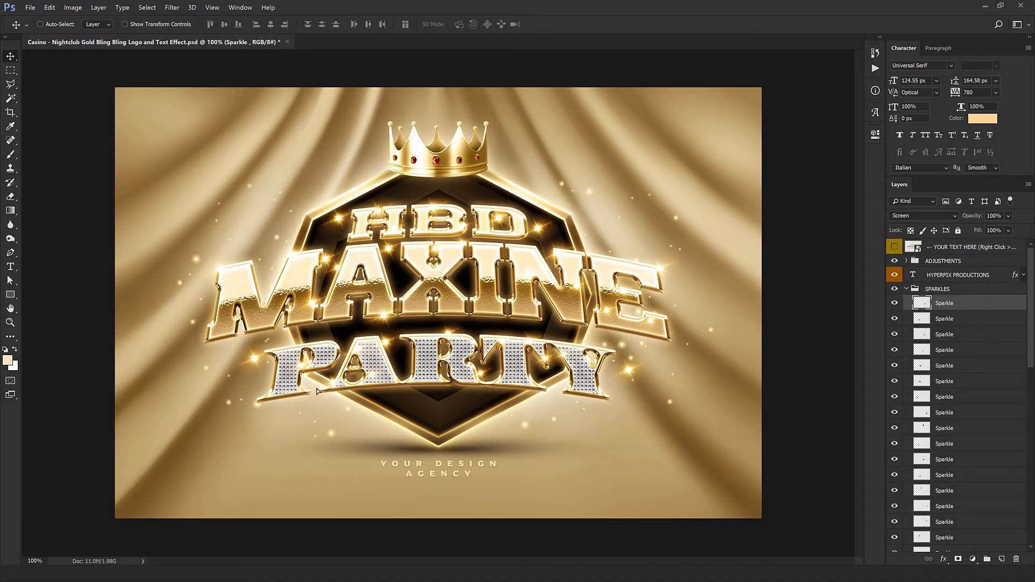
pyautogui.moveTo(318, 391); pyautogui.dragTo(416, 434)
# Reposition the second sparkle layer at the lower foot of the P in PARTY
pyautogui.click(965, 319)
pyautogui.hotkey('ctrl', 'space')
pyautogui.click(235, 417)
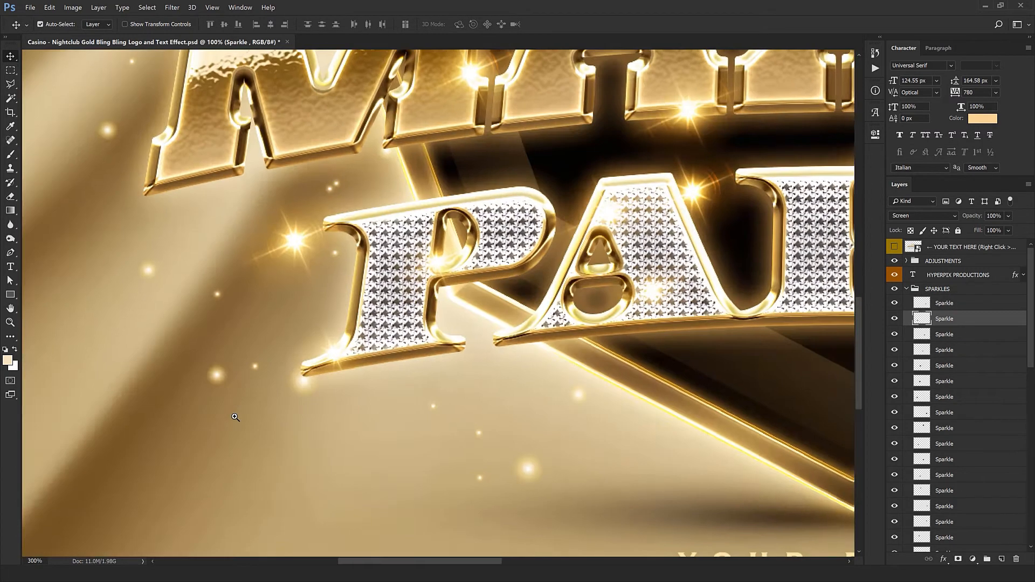
pyautogui.click(235, 417)
pyautogui.moveTo(377, 350); pyautogui.dragTo(618, 280)
pyautogui.hotkey('ctrl', 'space')
pyautogui.click(378, 320)
pyautogui.moveTo(630, 320); pyautogui.dragTo(422, 356)
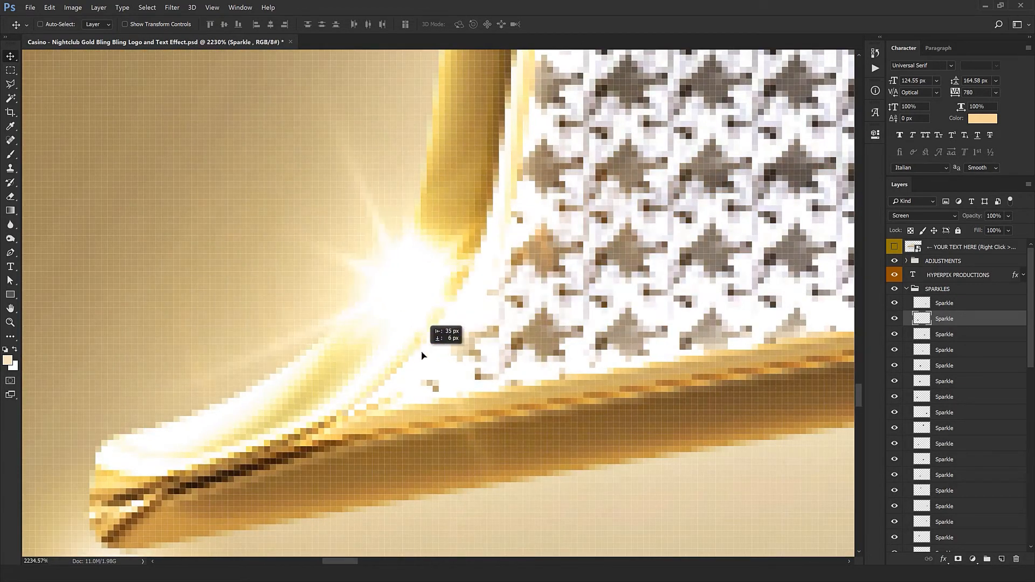
# Reposition the third and fourth sparkle layers in the SPARKLES group
pyautogui.hotkey('ctrl', '-')
pyautogui.hotkey('ctrl', '-')
pyautogui.hotkey('ctrl', '-')
pyautogui.hotkey('ctrl', '-')
pyautogui.hotkey('ctrl', '-')
pyautogui.hotkey('ctrl', '-')
pyautogui.hotkey('ctrl', '-')
pyautogui.hotkey('ctrl', '-')
pyautogui.hotkey('ctrl', 'alt', 'space')
pyautogui.click(636, 345)
pyautogui.click(636, 345)
pyautogui.click(636, 344)
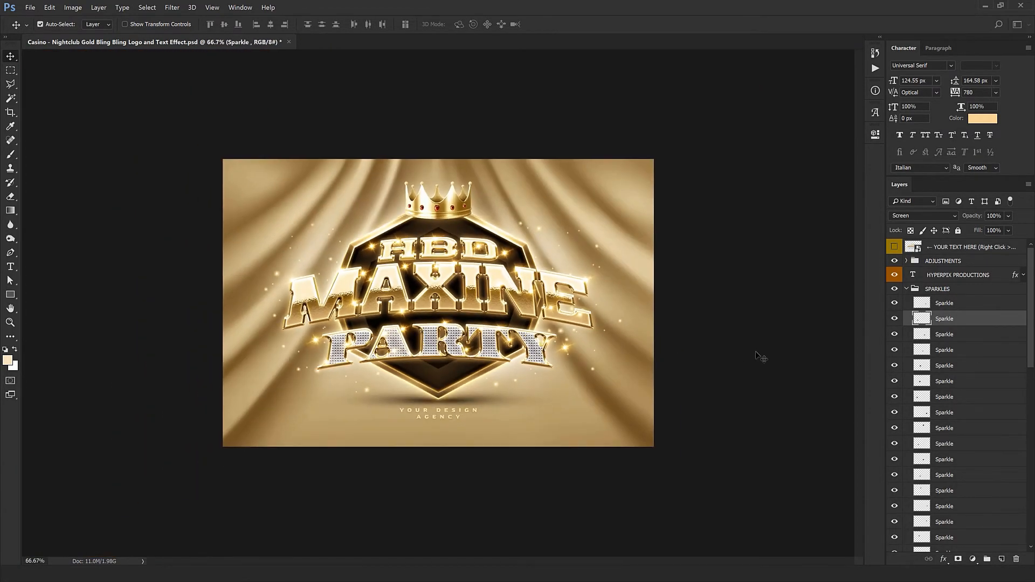
pyautogui.hotkey('ctrl', '+')
pyautogui.click(941, 336)
pyautogui.moveTo(434, 433); pyautogui.dragTo(333, 447)
pyautogui.hotkey('alt', '[')
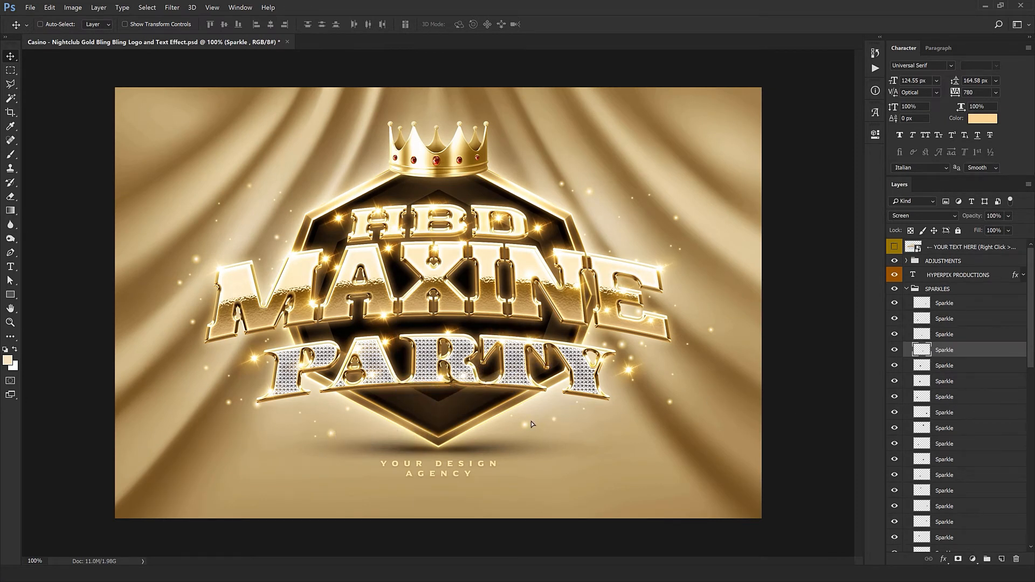
pyautogui.moveTo(532, 421); pyautogui.dragTo(556, 413)
# Reposition the fifth and sixth sparkle layers on the artwork
pyautogui.click(956, 367)
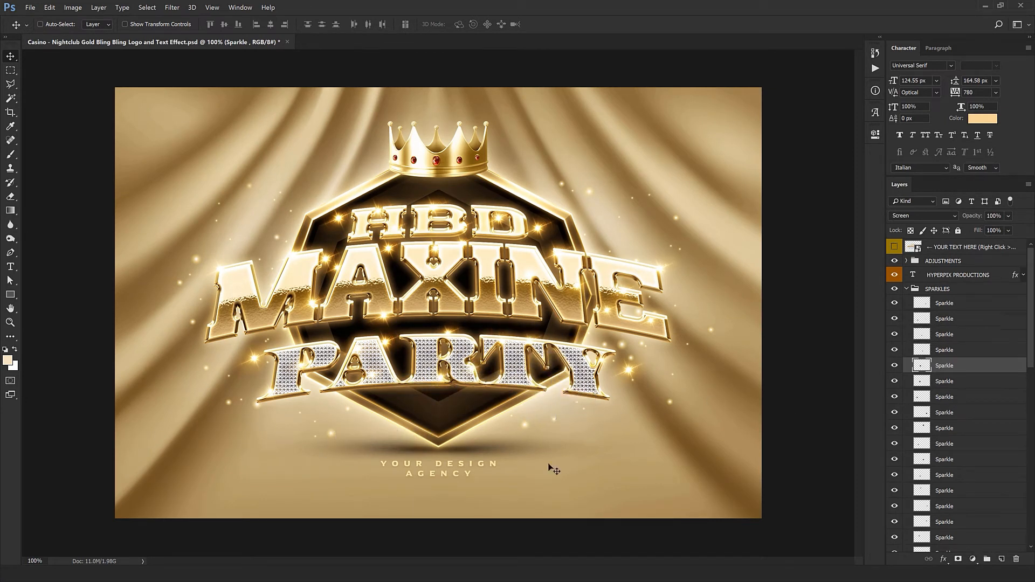
pyautogui.moveTo(554, 469); pyautogui.dragTo(468, 478)
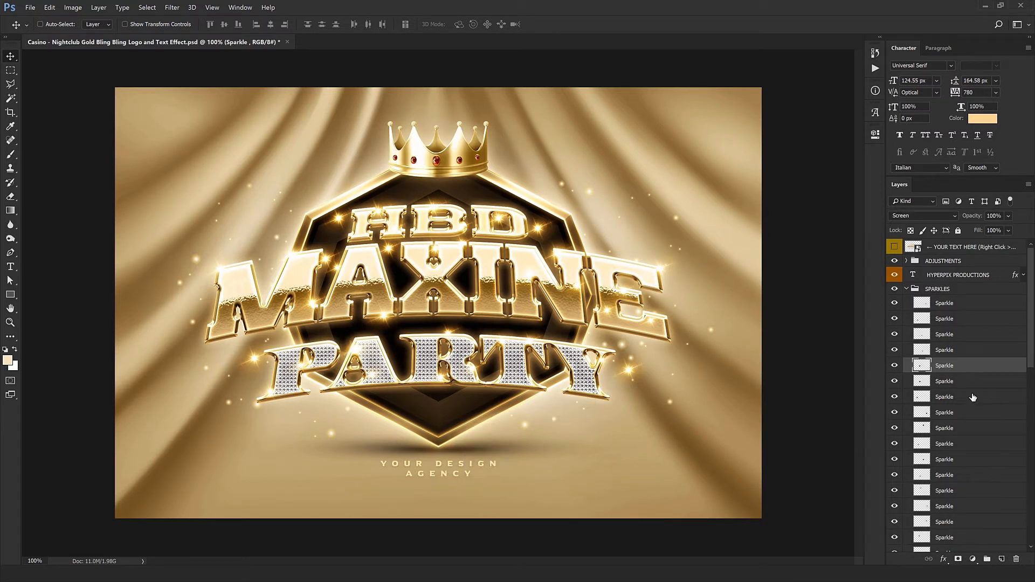
pyautogui.click(955, 382)
pyautogui.moveTo(392, 427); pyautogui.dragTo(436, 441)
# Move the seventh and eighth sparkles from beside PARTY onto letters of the middle text line and collapse the SPARKLES group
pyautogui.click(968, 399)
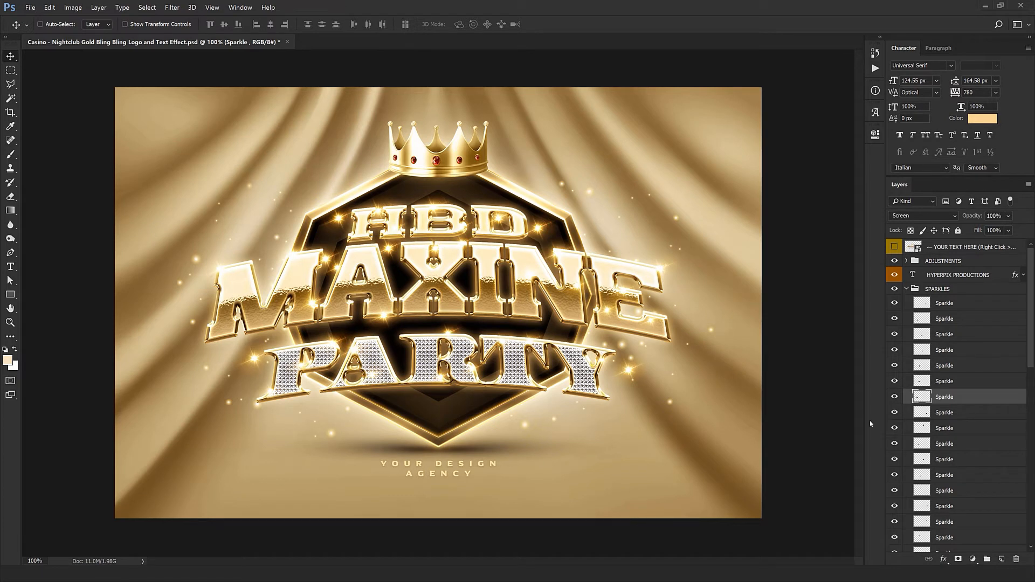
pyautogui.moveTo(596, 448); pyautogui.dragTo(641, 408)
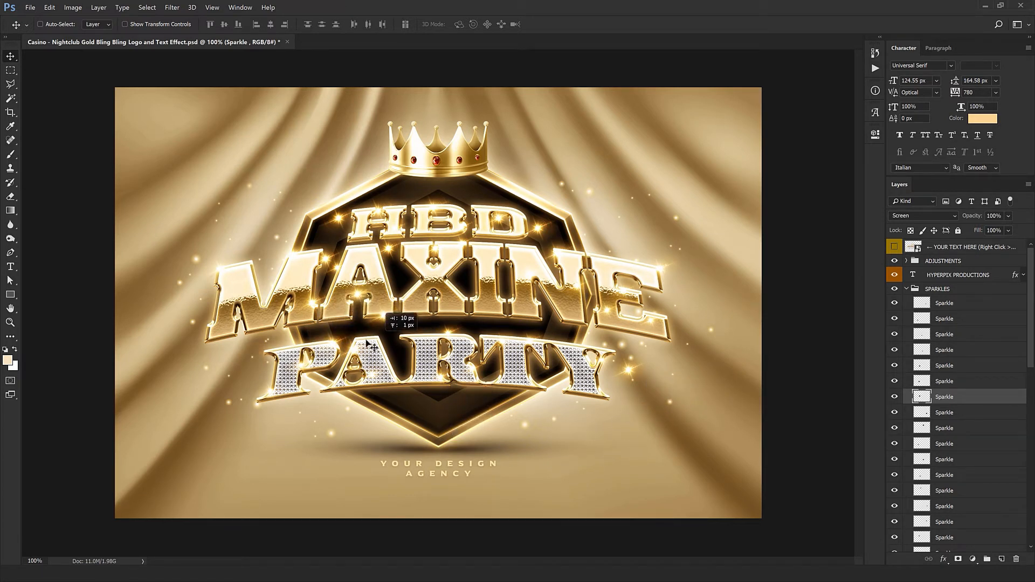
pyautogui.click(950, 413)
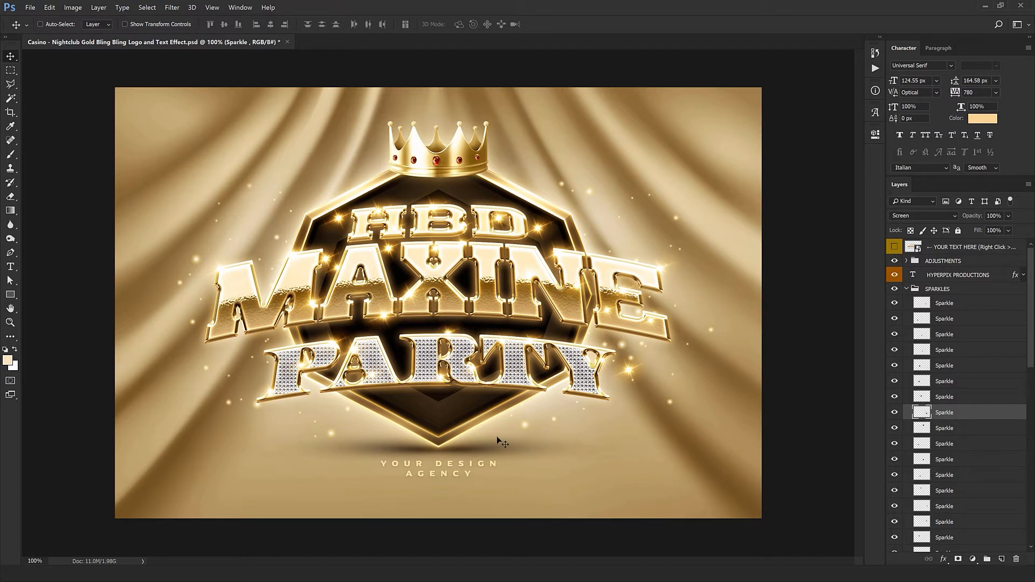
pyautogui.moveTo(497, 436); pyautogui.dragTo(404, 373)
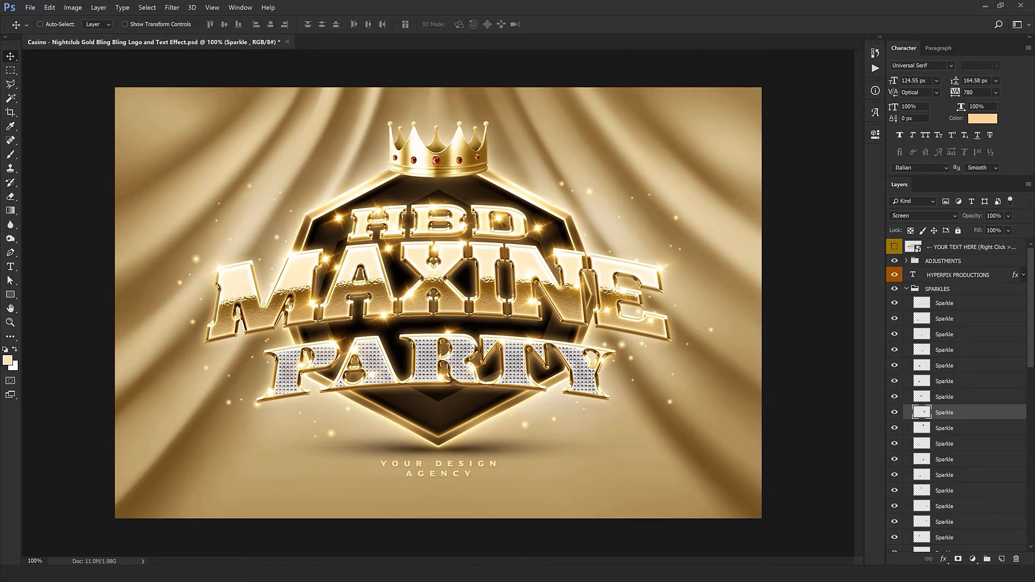
pyautogui.click(917, 290)
pyautogui.click(906, 289)
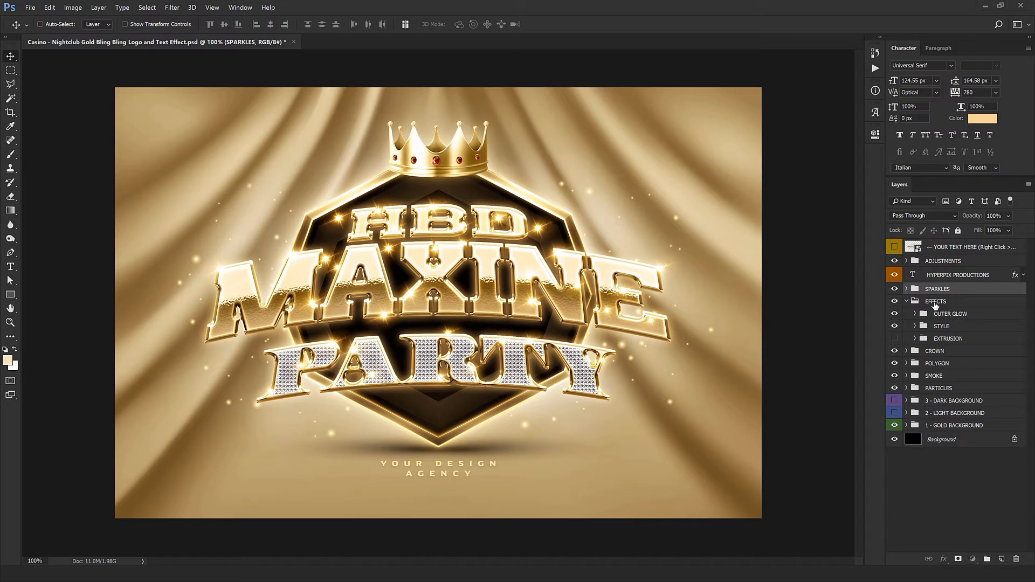
# Expand the CROWN group and toggle its visibility off and back on
pyautogui.click(952, 305)
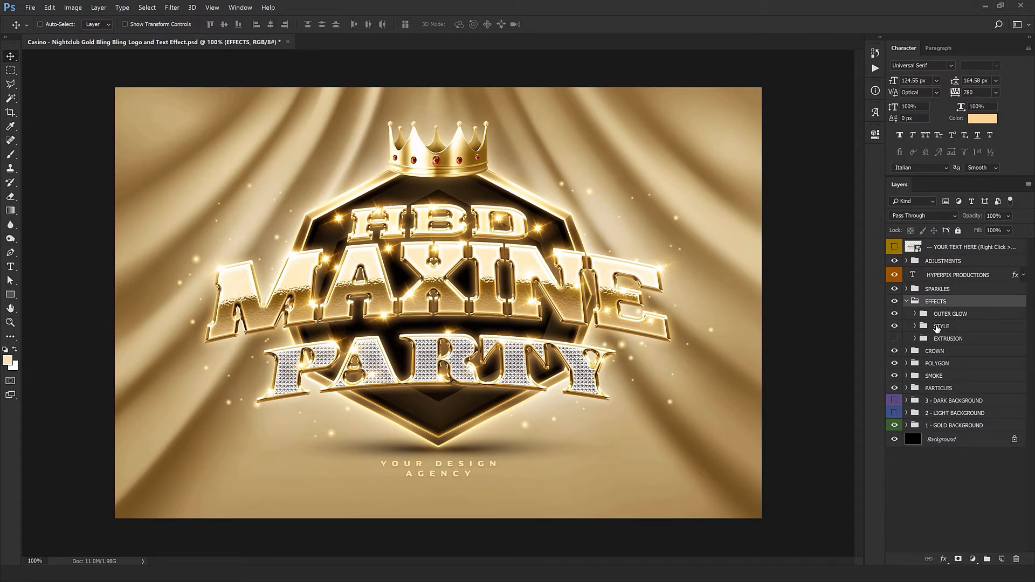
pyautogui.click(920, 353)
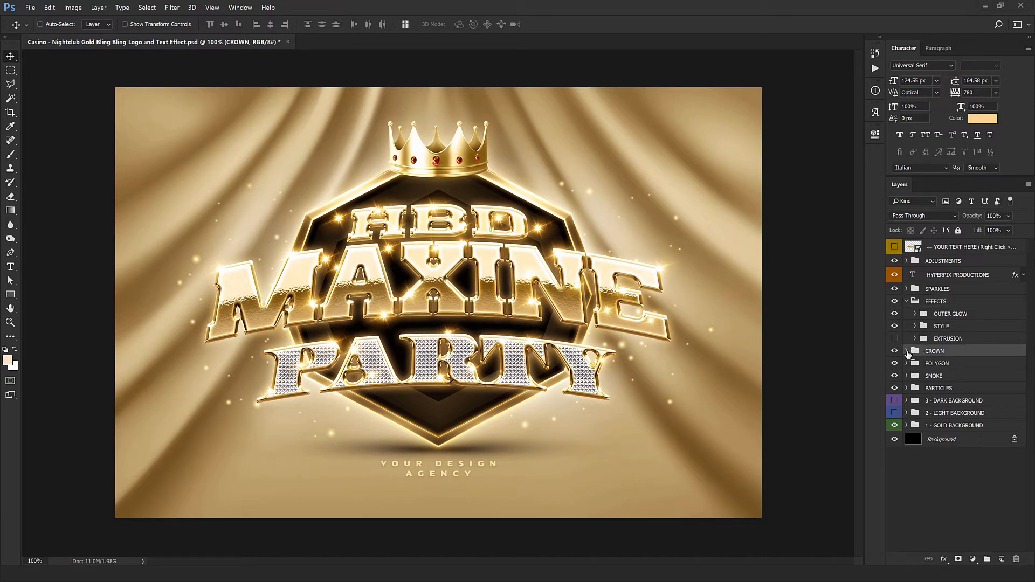
pyautogui.click(908, 351)
pyautogui.click(895, 351)
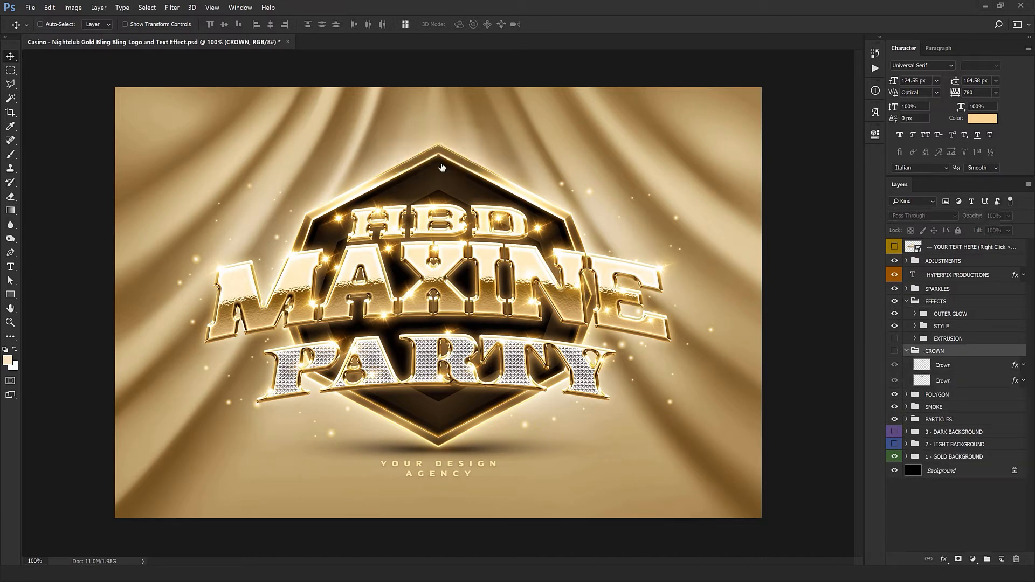
pyautogui.click(895, 351)
# Try scaling the crown to about 75% and placing it above HBD, cancel the transform, and collapse the CROWN group
pyautogui.hotkey('ctrl', 'y')
pyautogui.hotkey('ctrl', 't')
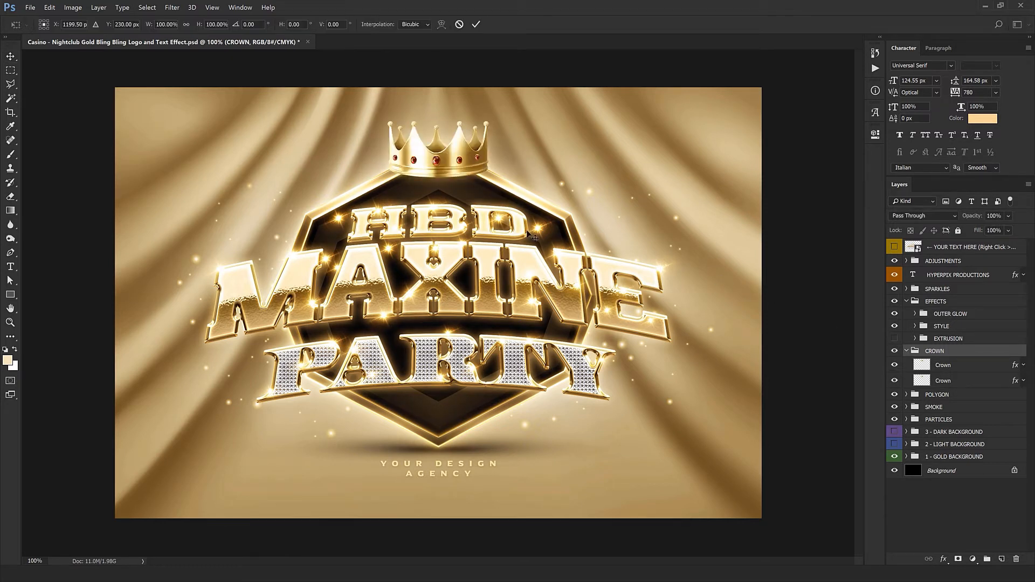
pyautogui.moveTo(489, 178); pyautogui.dragTo(472, 172)
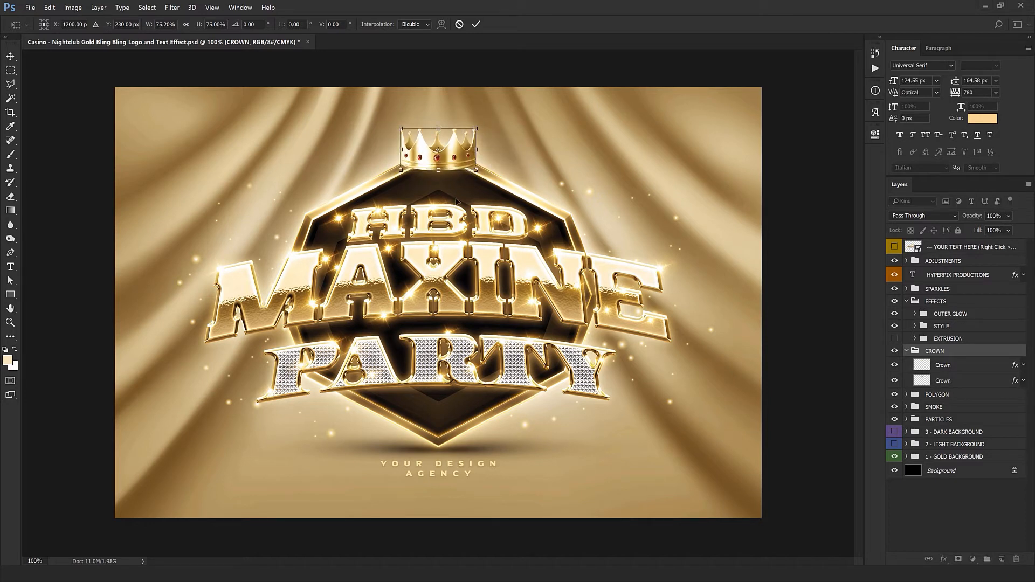
pyautogui.moveTo(462, 133); pyautogui.dragTo(458, 200)
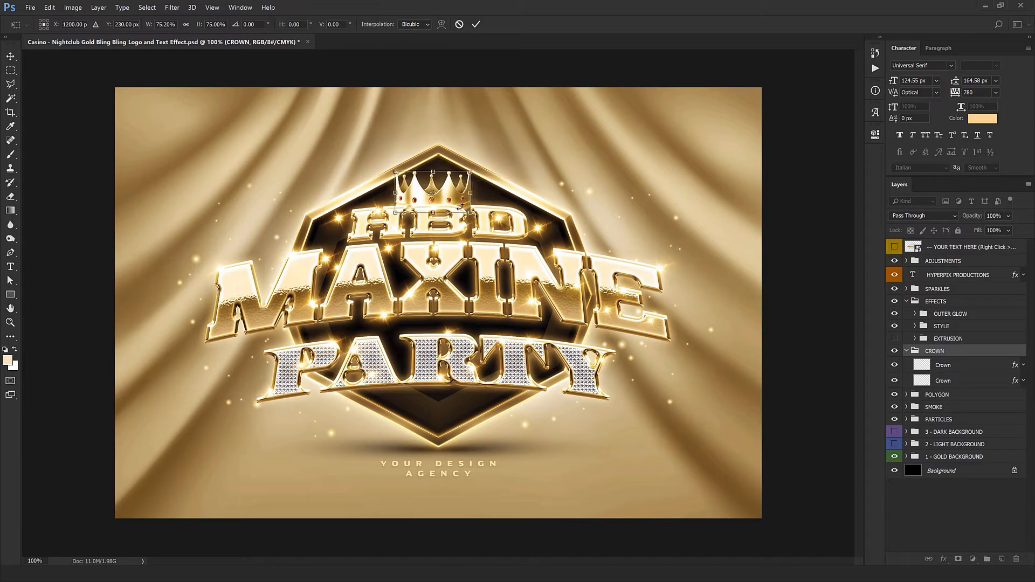
pyautogui.press('Escape')
pyautogui.hotkey('ctrl', '-')
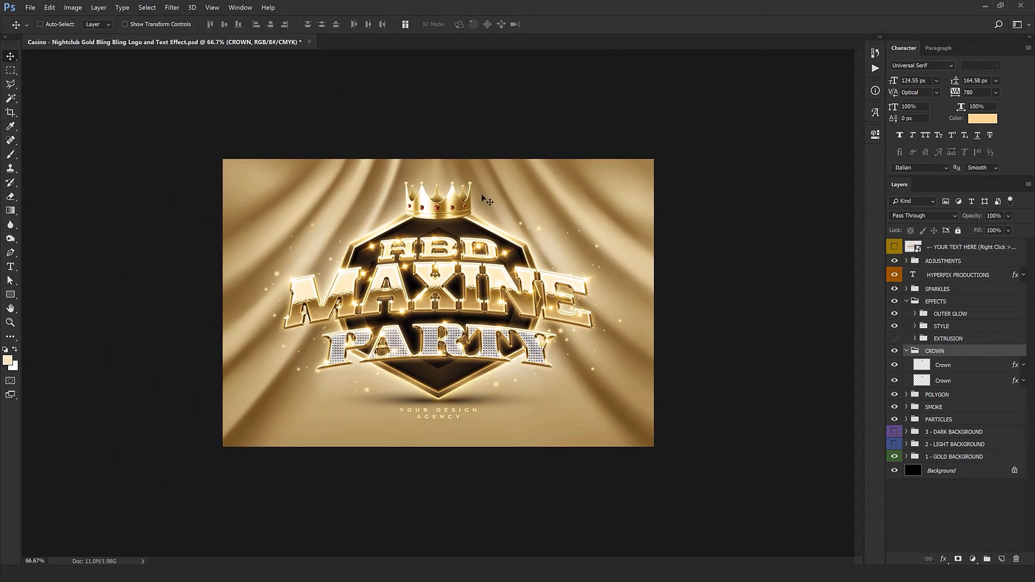
pyautogui.click(907, 351)
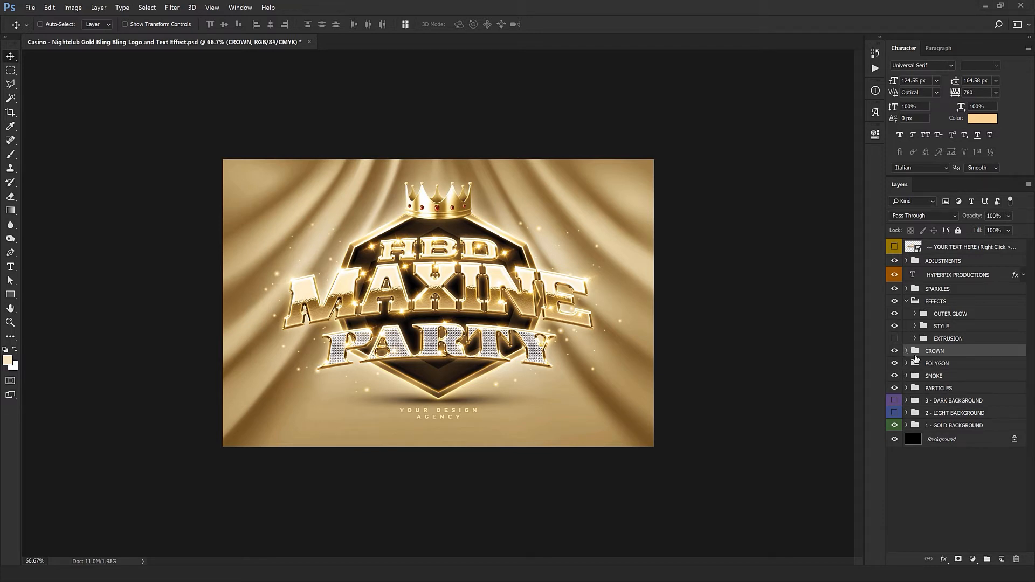
# Move the CROWN group above EFFECTS and try the crown at about 85% scale and -17.6° rotation on the middle line's first letter
pyautogui.moveTo(935, 356); pyautogui.dragTo(933, 295)
pyautogui.moveTo(512, 276); pyautogui.dragTo(407, 321)
pyautogui.hotkey('ctrl', 't')
pyautogui.moveTo(358, 271); pyautogui.dragTo(352, 270)
pyautogui.moveTo(390, 272); pyautogui.dragTo(391, 274)
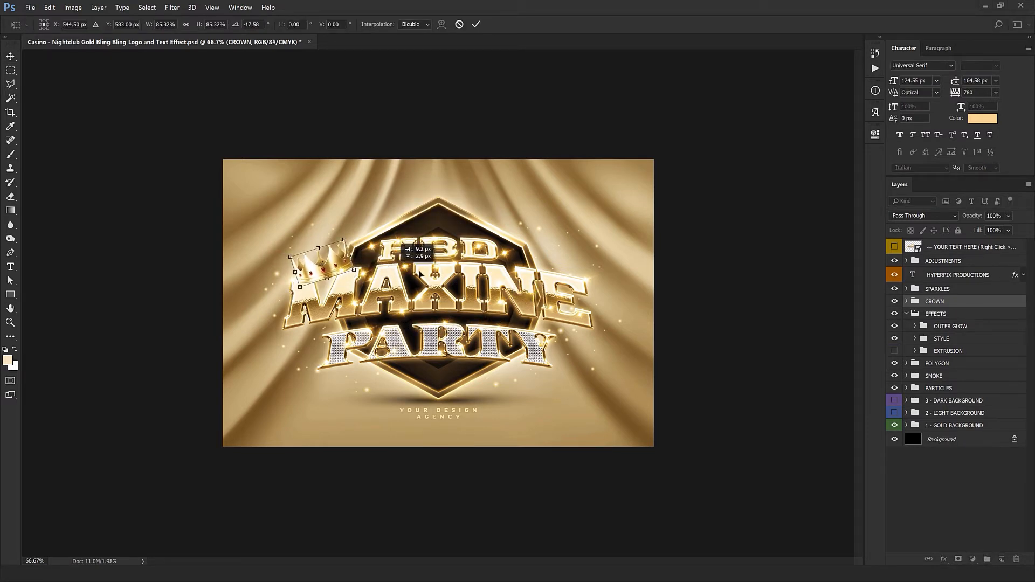
# Try the crown tilted clockwise on the middle line's last letter and undo its transform and placement
pyautogui.moveTo(328, 268); pyautogui.dragTo(590, 263)
pyautogui.moveTo(626, 302); pyautogui.dragTo(620, 350)
pyautogui.moveTo(586, 259); pyautogui.dragTo(587, 265)
pyautogui.press('Return')
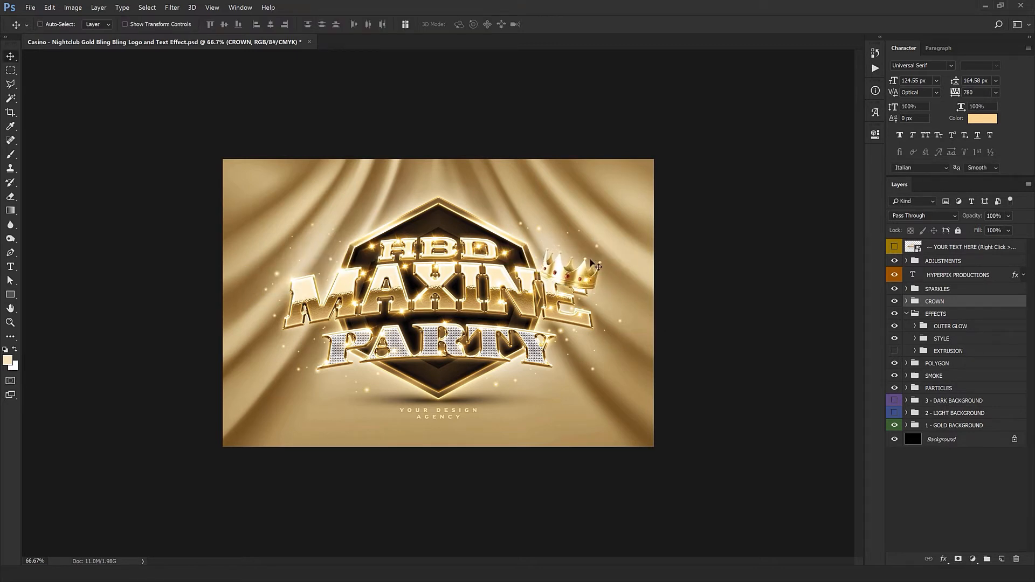
pyautogui.hotkey('ctrl', 'z')
pyautogui.hotkey('ctrl', 'alt', 'z')
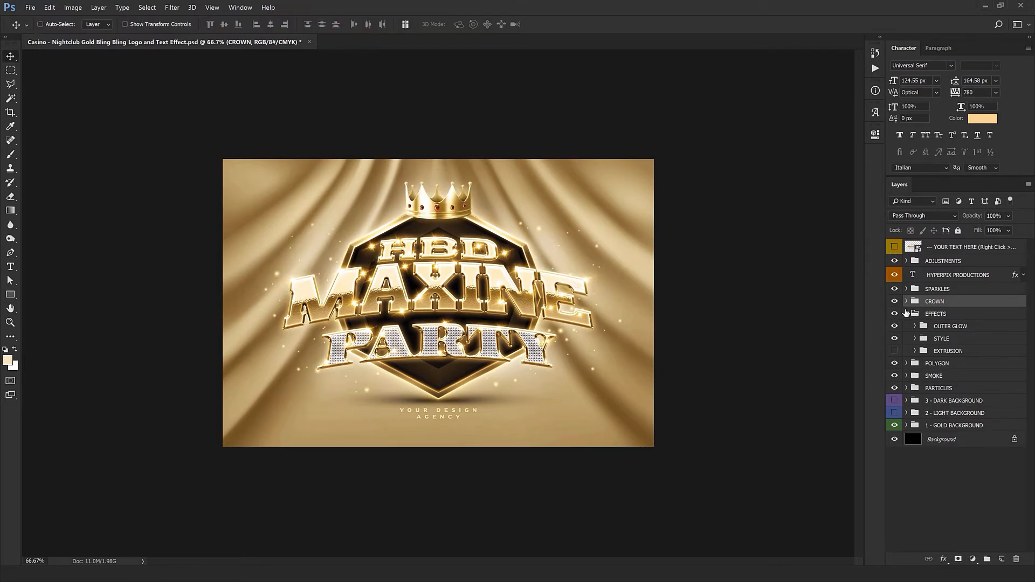
# Collapse the EFFECTS group, toggle the POLYGON group's visibility off and back on, and expand it
pyautogui.click(906, 313)
pyautogui.click(935, 327)
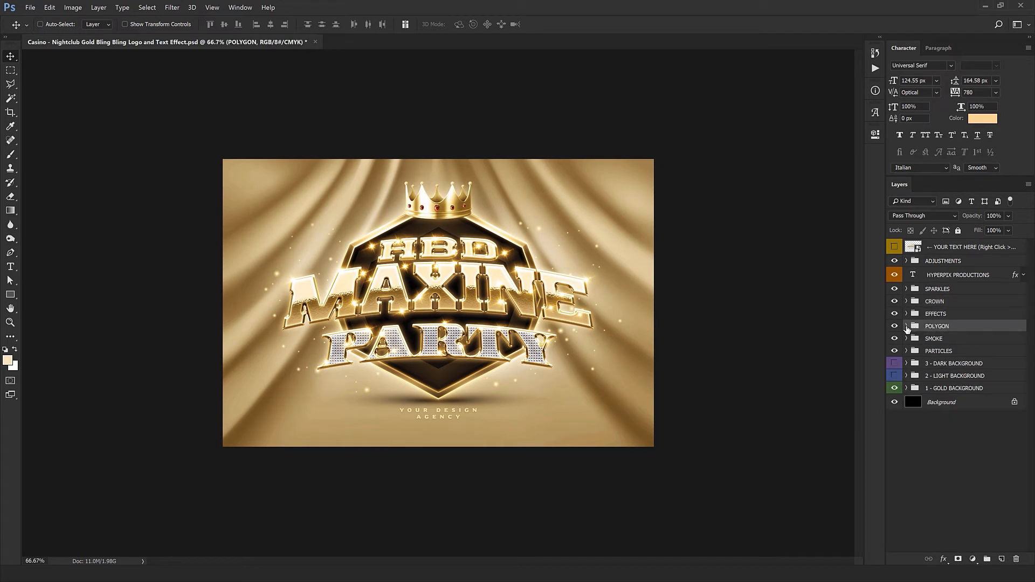
pyautogui.click(906, 327)
pyautogui.click(907, 326)
pyautogui.click(897, 326)
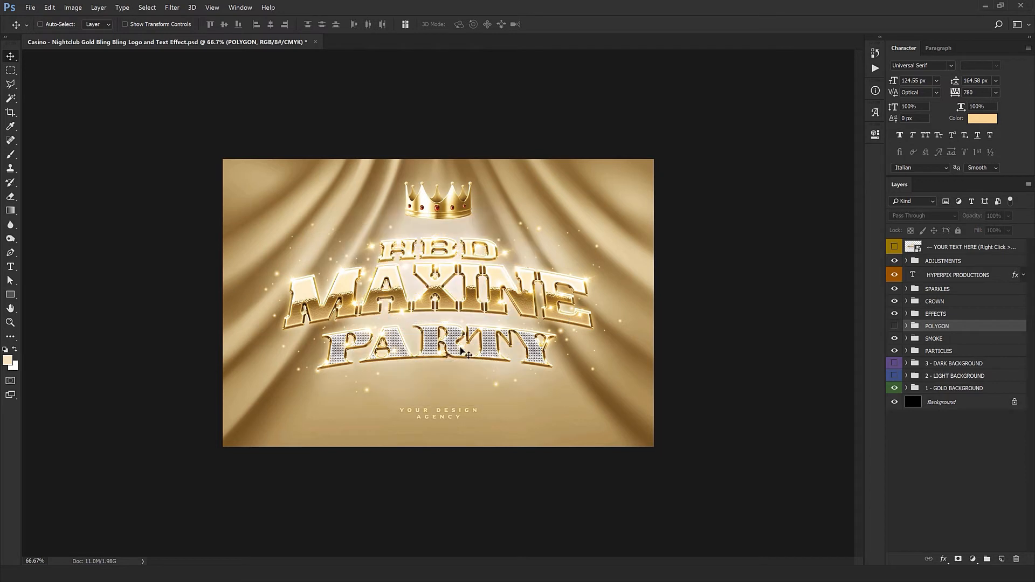
pyautogui.click(896, 327)
pyautogui.click(906, 326)
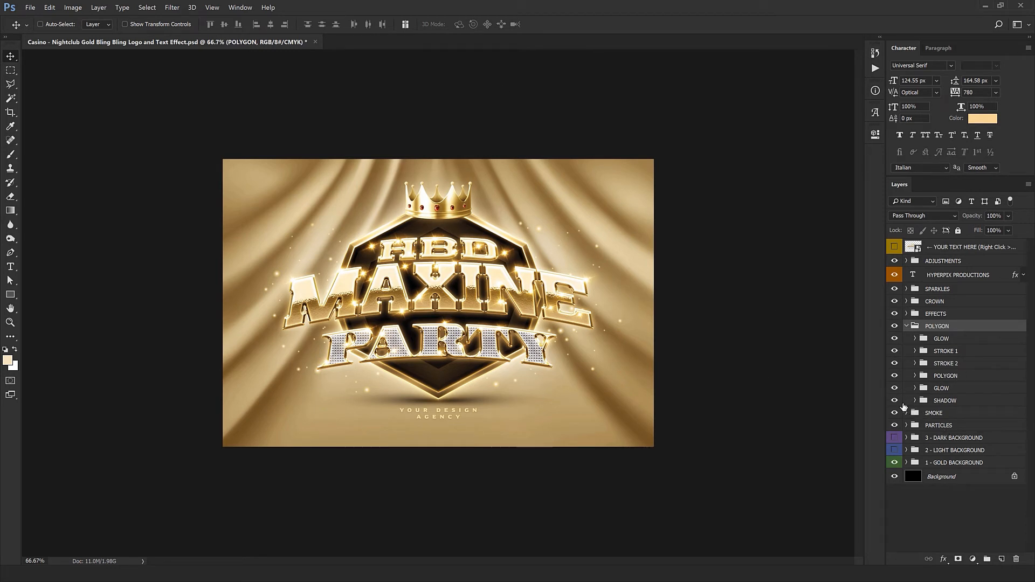
# Preview the polygon without its SHADOW and STROKE 2 subgroups, and collapse the POLYGON group
pyautogui.click(896, 402)
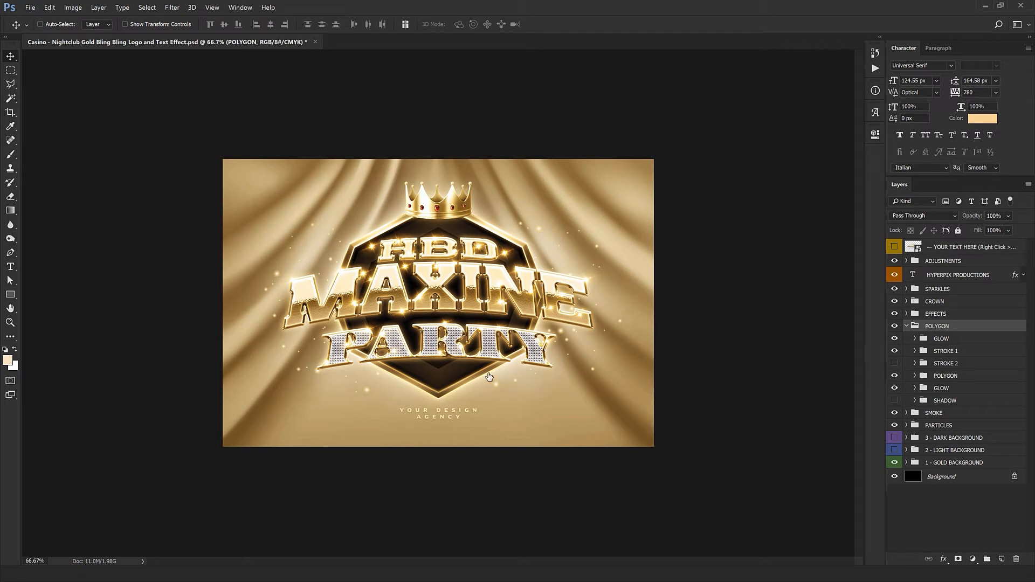
pyautogui.click(895, 364)
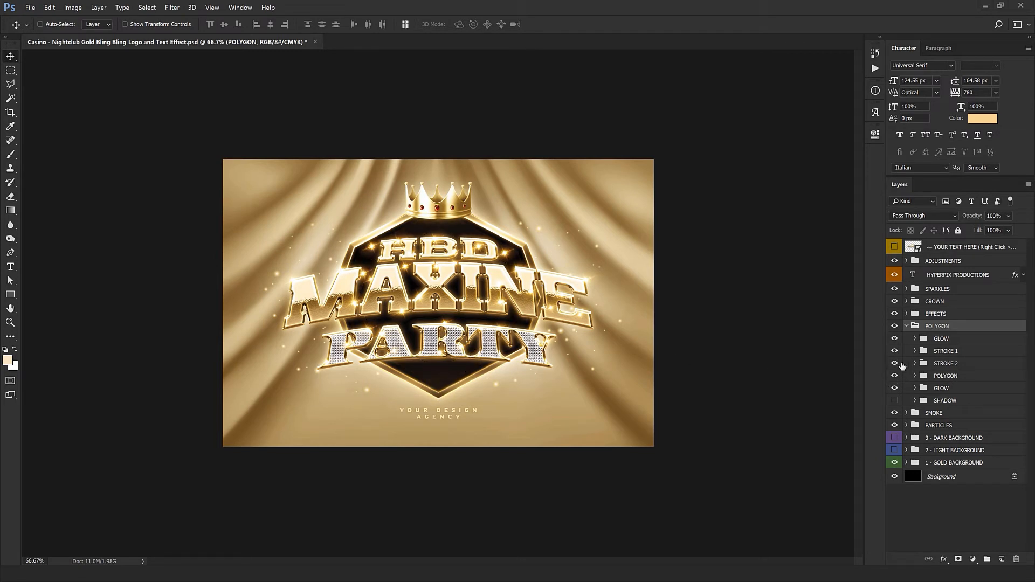
pyautogui.click(907, 326)
# Toggle the visibility of the SMOKE and PARTICLES groups off and back on to compare their effect
pyautogui.click(915, 339)
pyautogui.click(894, 339)
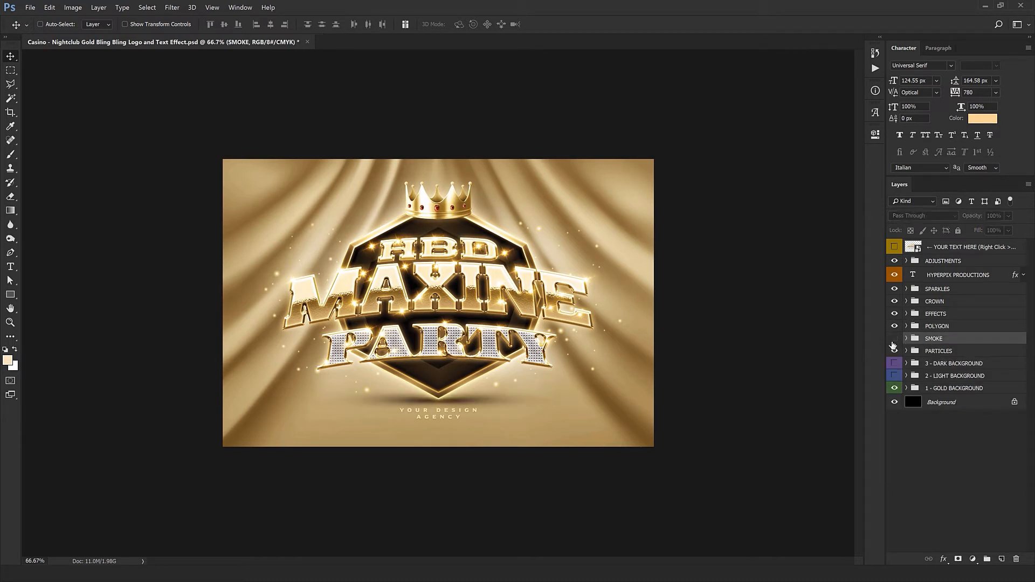
pyautogui.click(895, 338)
pyautogui.click(953, 351)
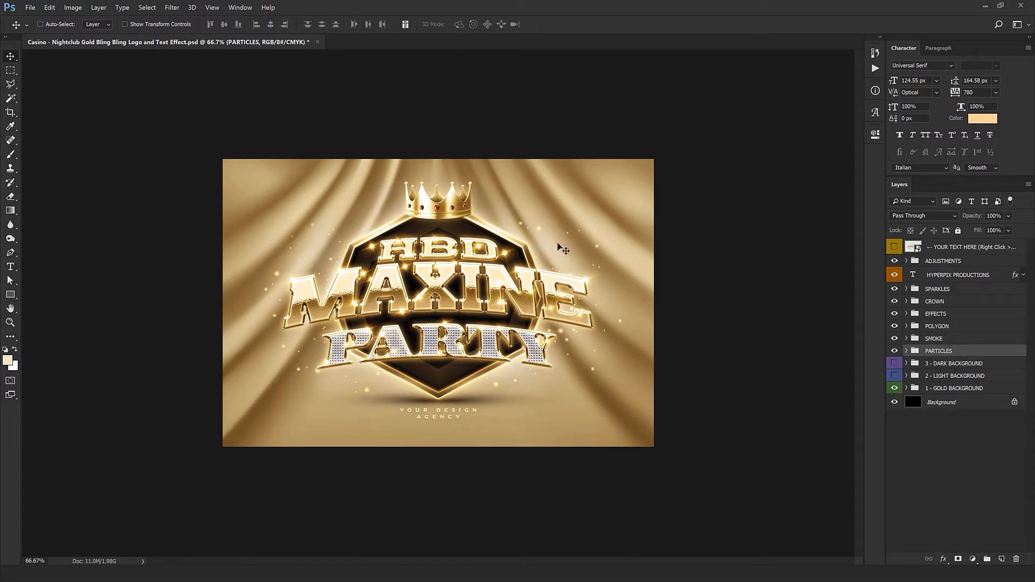
pyautogui.click(894, 351)
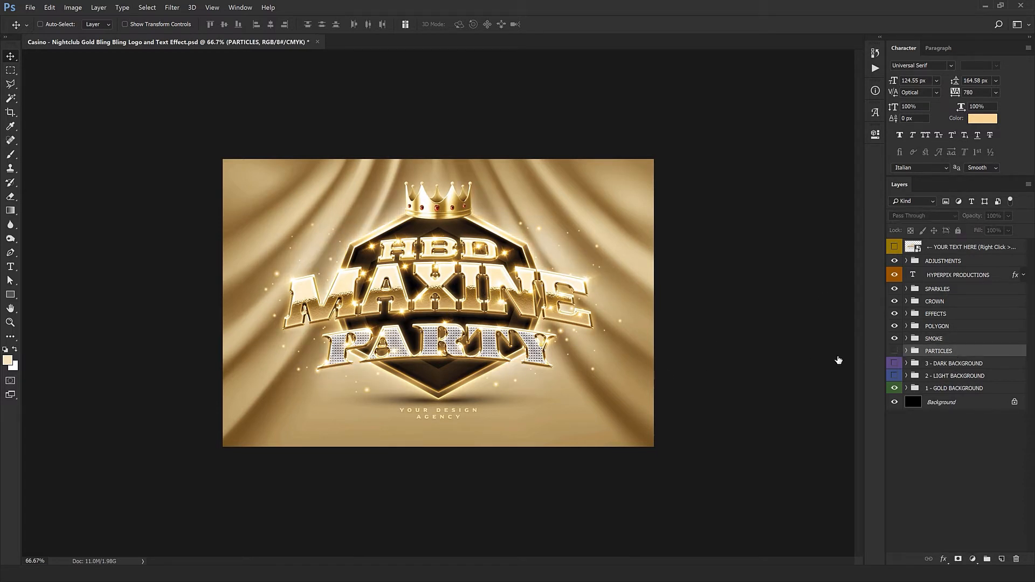
pyautogui.click(894, 351)
pyautogui.click(894, 351)
# Preview the design on the light and dark backgrounds and return to the gold background
pyautogui.click(941, 387)
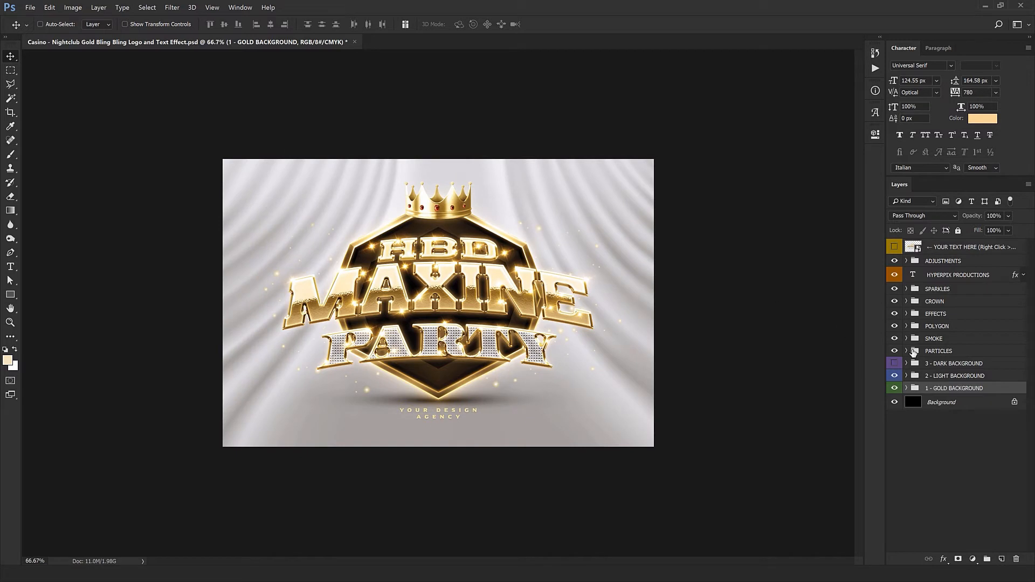
pyautogui.click(897, 358)
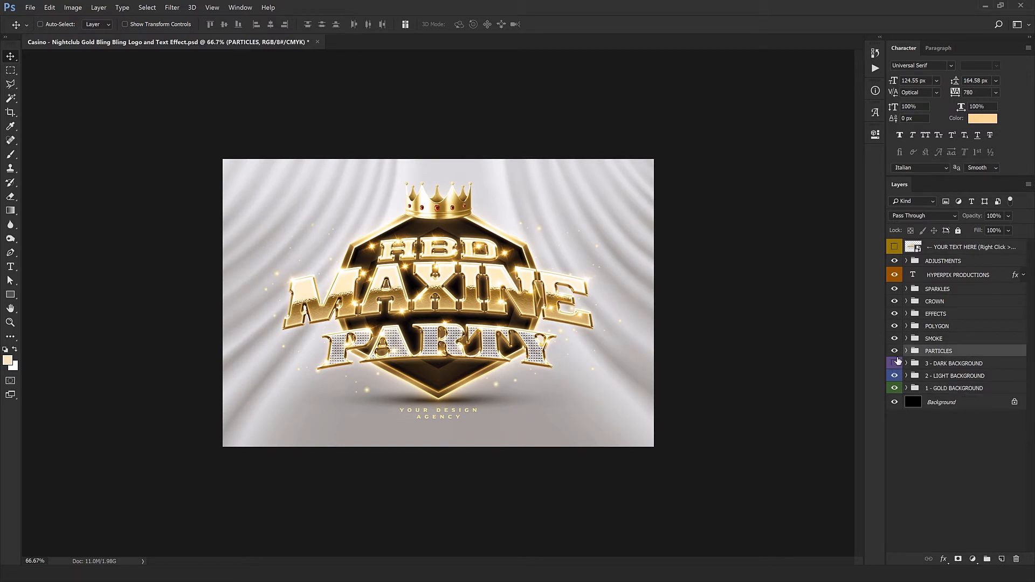
pyautogui.click(896, 363)
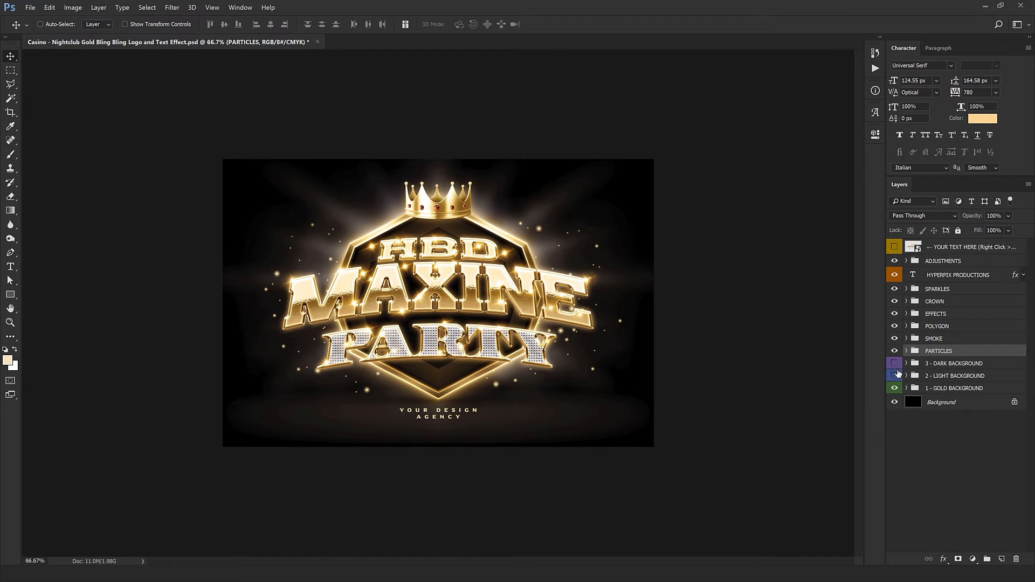
# Turn on the EXTRUSION group inside EFFECTS and open the YOUR TEXT HERE smart object for editing
pyautogui.click(907, 315)
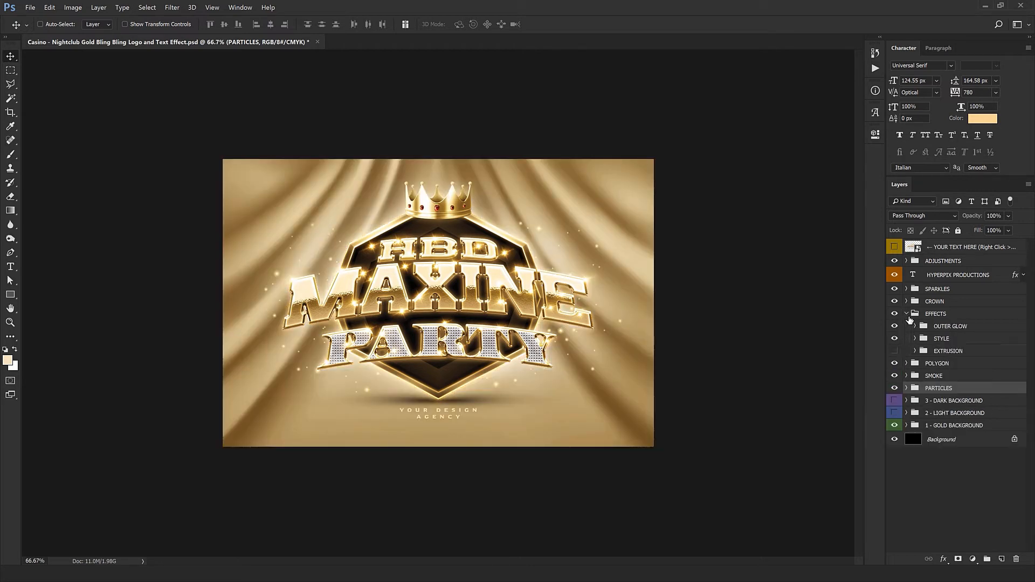
pyautogui.click(895, 351)
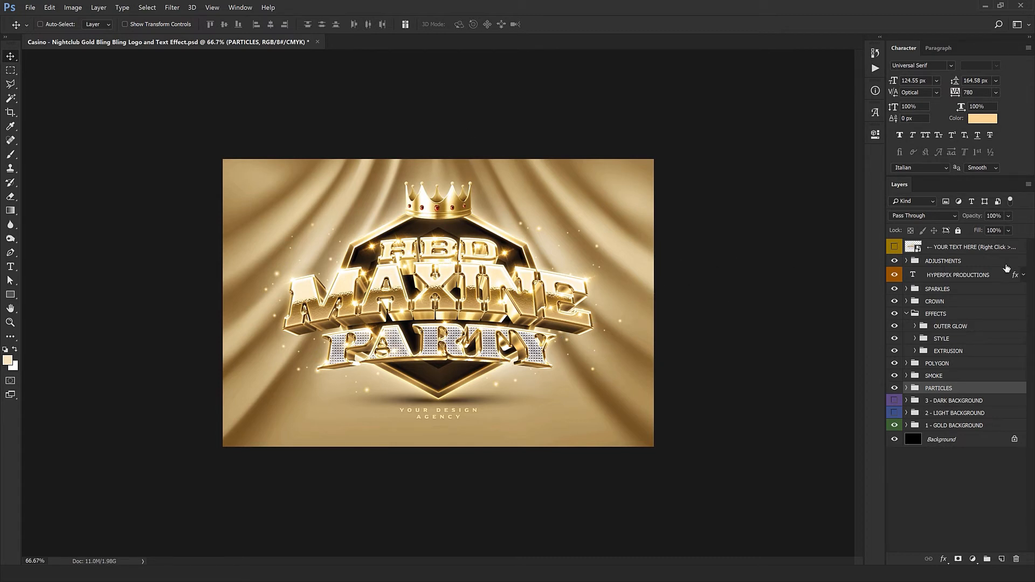
pyautogui.click(957, 248)
pyautogui.doubleClick(919, 248)
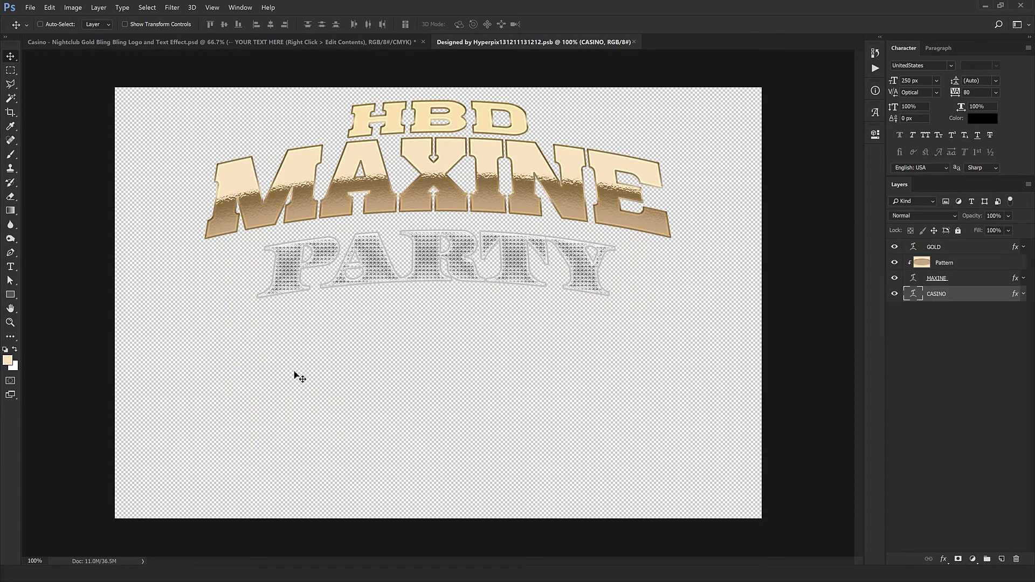
# Open Logo.png and bring the Playboy logo into the text smart object's document, centred horizontally
pyautogui.click(81, 572)
pyautogui.moveTo(92, 70); pyautogui.dragTo(502, 11)
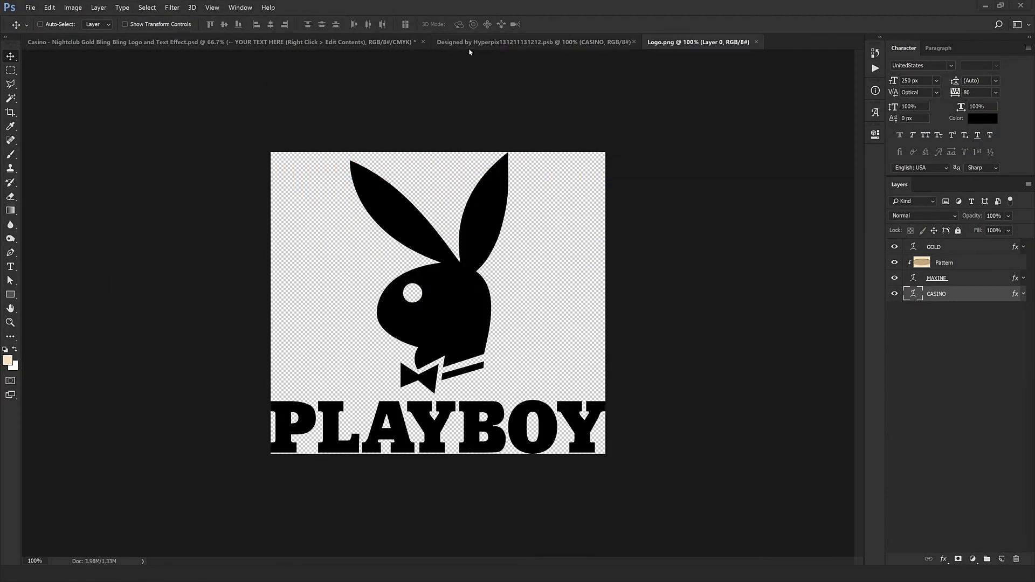
pyautogui.moveTo(474, 254); pyautogui.dragTo(483, 213)
pyautogui.hotkey('ctrl', 't')
pyautogui.press('Return')
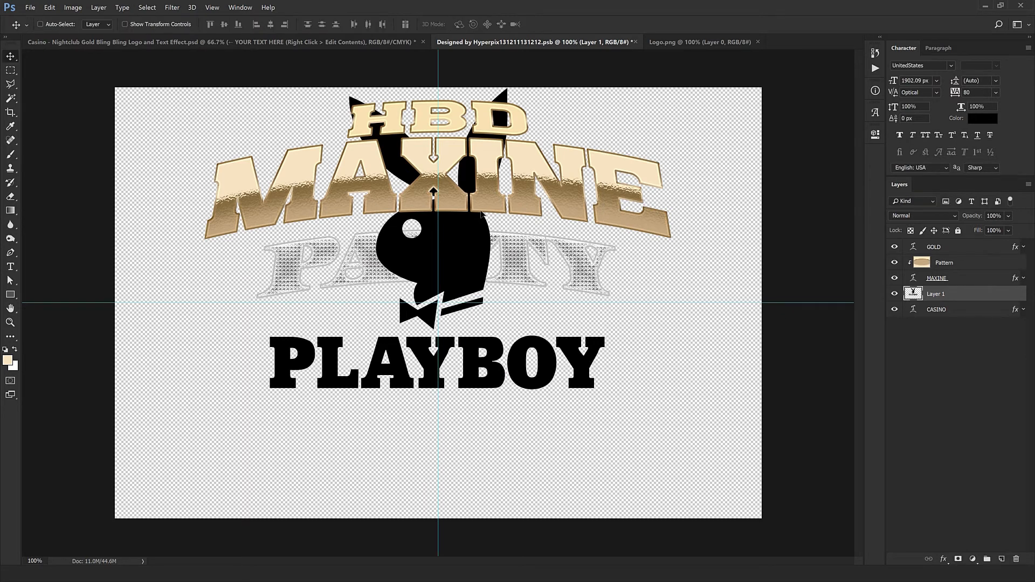
# Hide the GOLD text layer and move the logo layer to the top of the layer stack
pyautogui.click(950, 247)
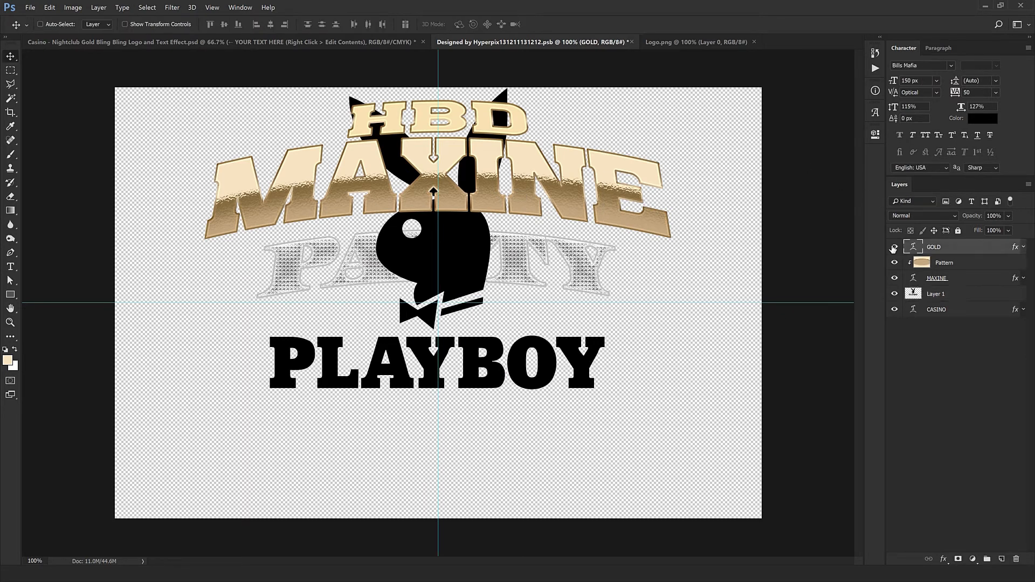
pyautogui.click(895, 247)
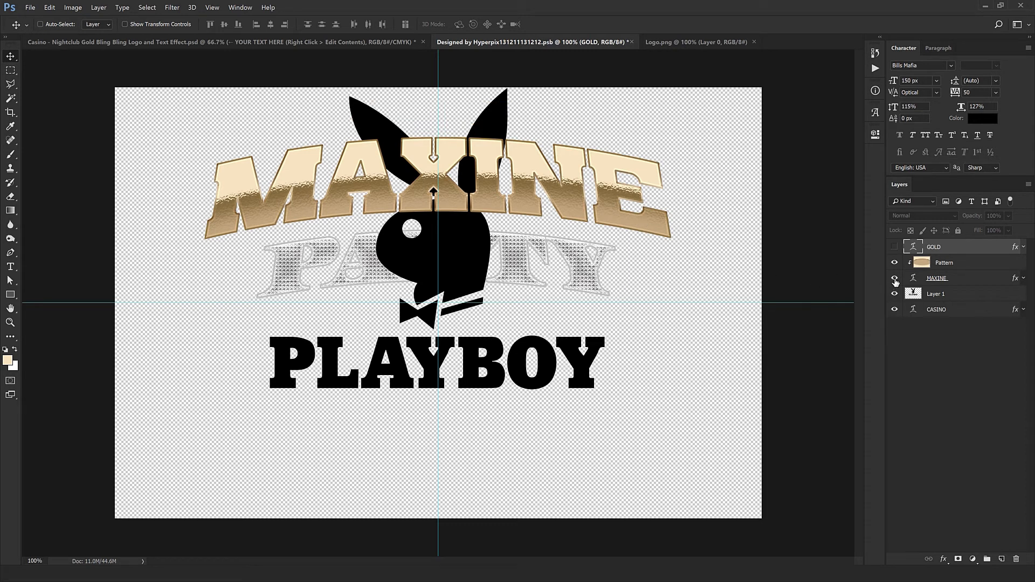
pyautogui.moveTo(928, 295); pyautogui.dragTo(924, 244)
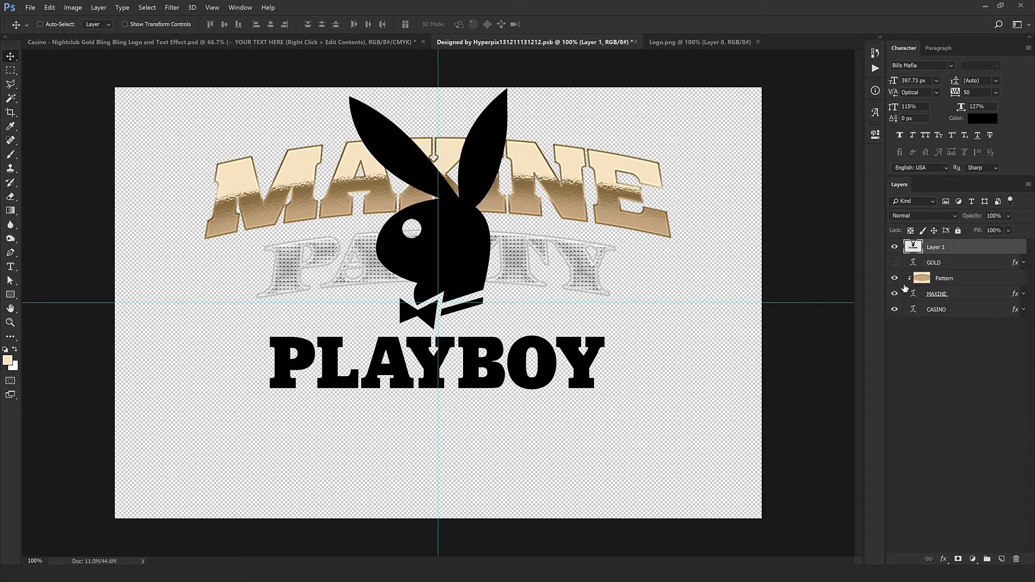
# Toggle the Pattern layer, the two remaining text layers and the logo layer off and back on
pyautogui.moveTo(896, 279); pyautogui.dragTo(895, 312)
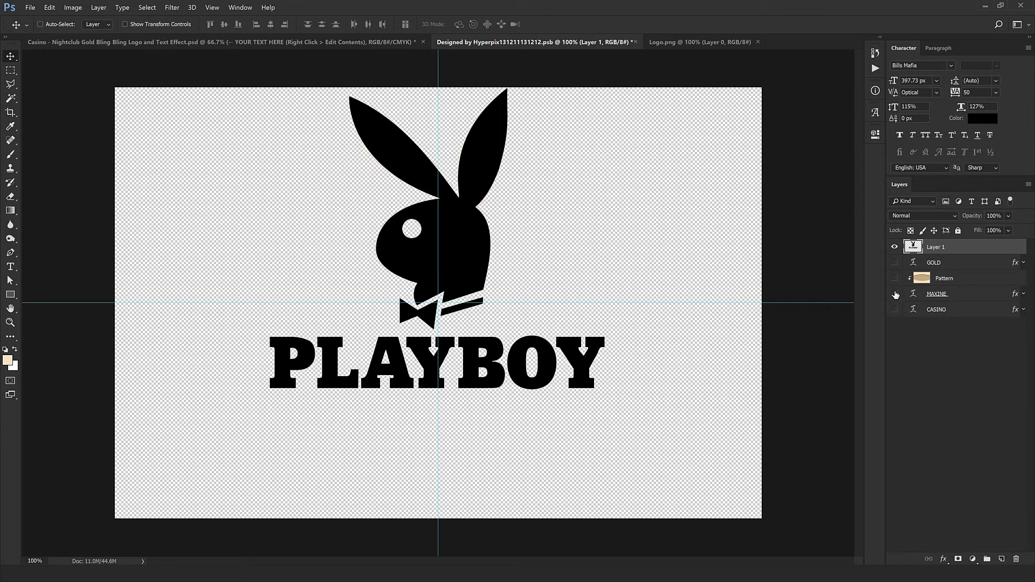
pyautogui.moveTo(894, 279); pyautogui.dragTo(895, 310)
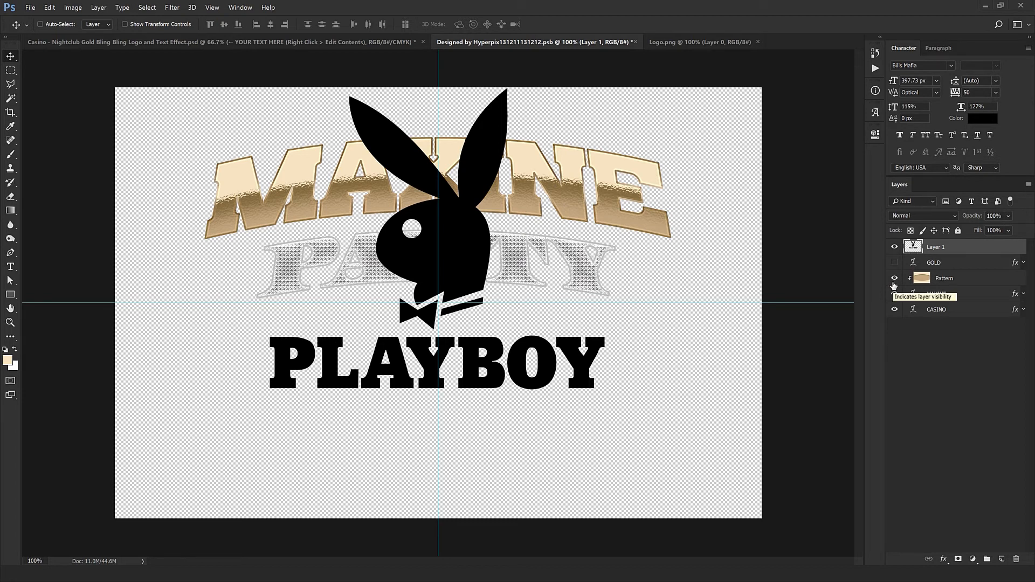
pyautogui.moveTo(894, 278)
pyautogui.mouseDown()
pyautogui.moveTo(895, 309)
pyautogui.moveTo(896, 292)
pyautogui.mouseUp()
pyautogui.click(894, 310)
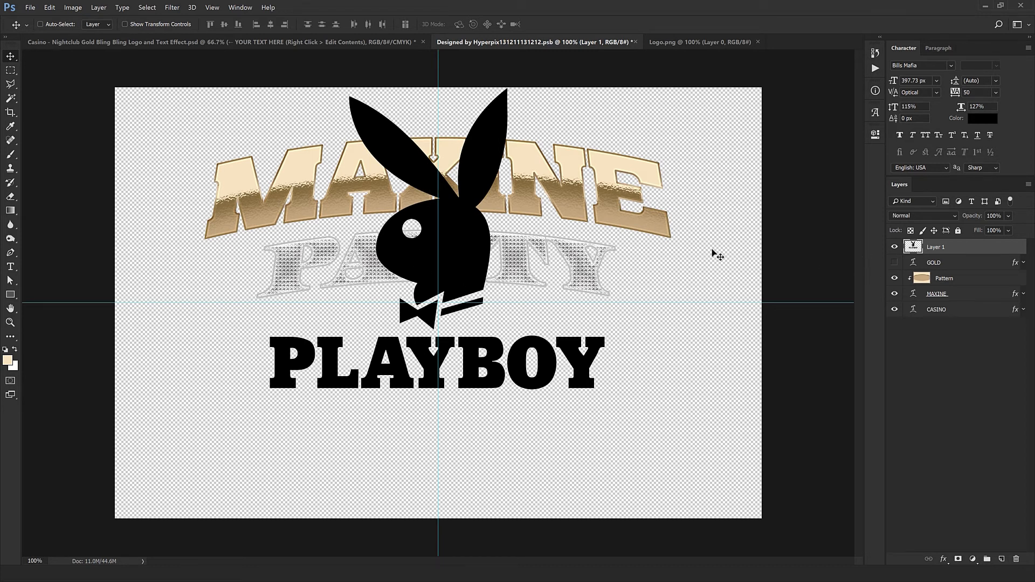
pyautogui.click(896, 247)
pyautogui.click(896, 248)
# Select the rabbit head with the Rectangular Marquee, cut it onto its own layer, and check both logo parts separately
pyautogui.click(10, 71)
pyautogui.moveTo(253, 88); pyautogui.dragTo(615, 332)
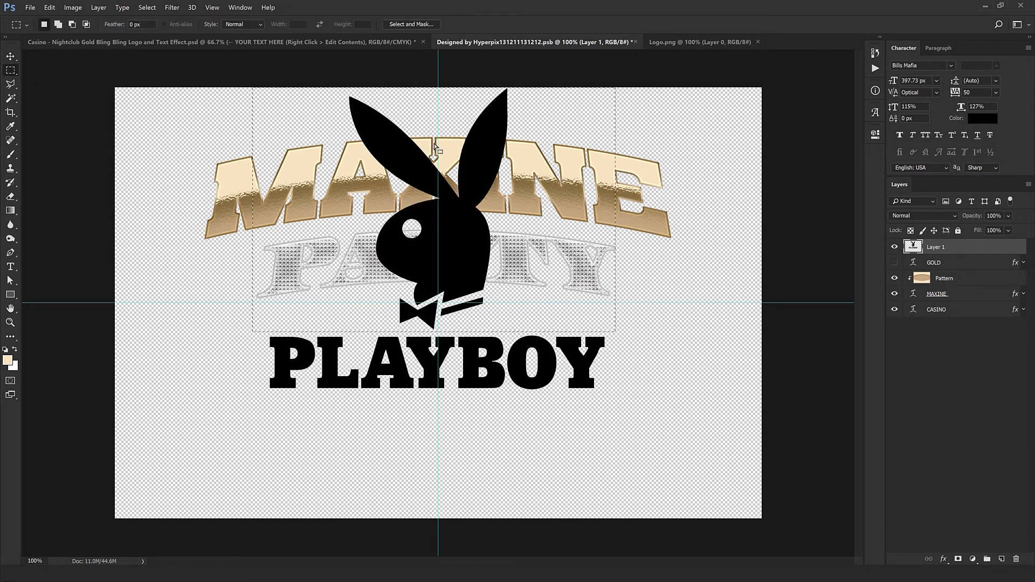
pyautogui.press('v')
pyautogui.hotkey('ctrl', 'j')
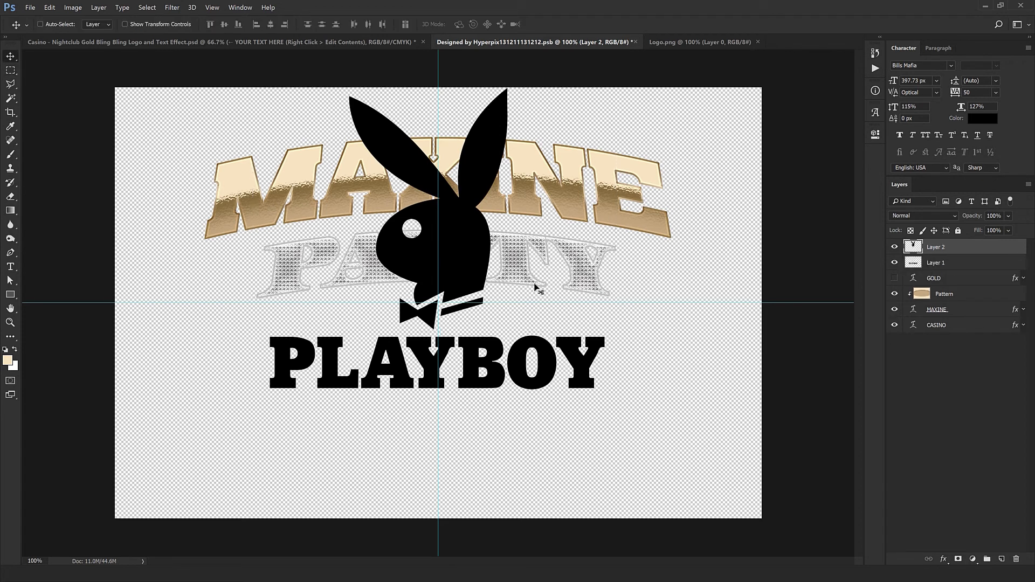
pyautogui.click(894, 247)
pyautogui.click(895, 263)
pyautogui.click(894, 262)
pyautogui.click(895, 248)
# Copy the layer style of the PARTY text and delete its CASINO layer
pyautogui.moveTo(591, 277); pyautogui.dragTo(575, 447)
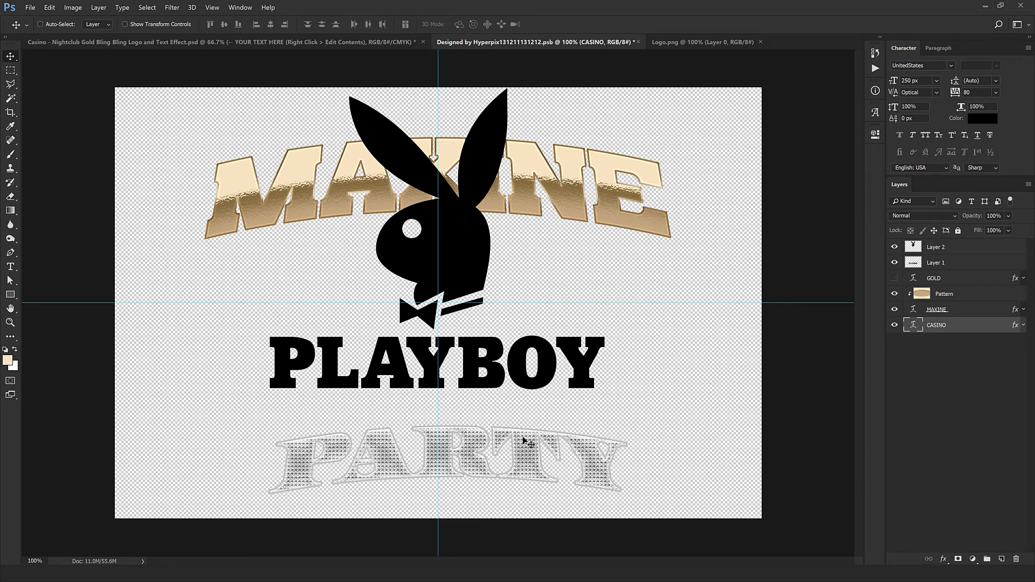
pyautogui.rightClick(1002, 329)
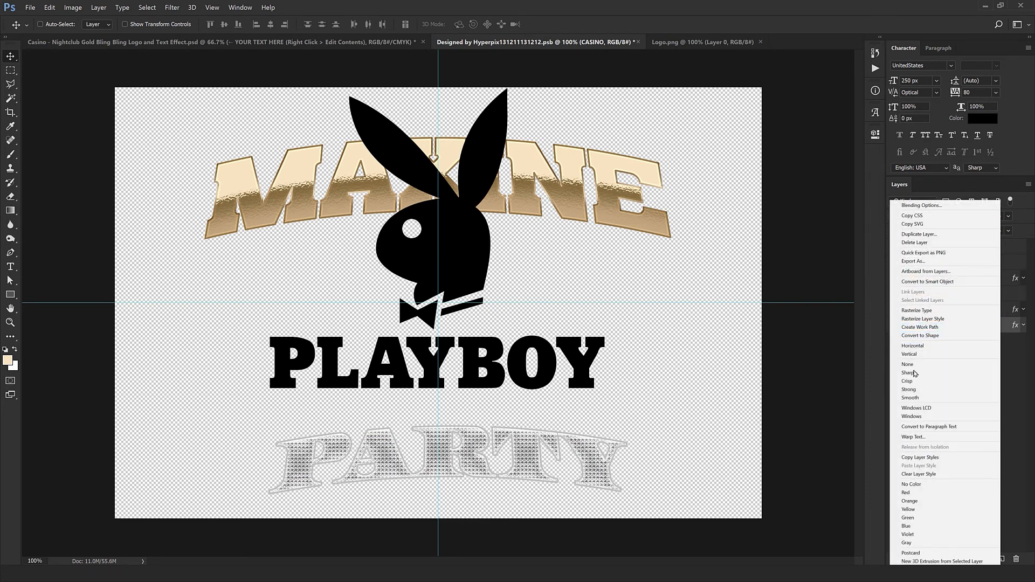
pyautogui.click(916, 457)
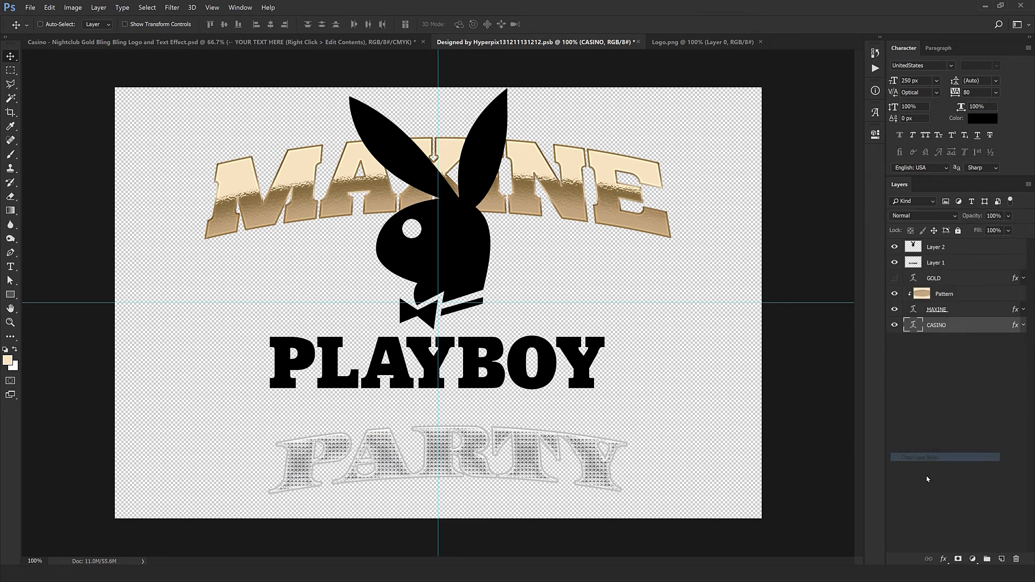
pyautogui.click(1017, 559)
# Paste the copied layer style onto the rabbit head layer
pyautogui.press('ctrl')
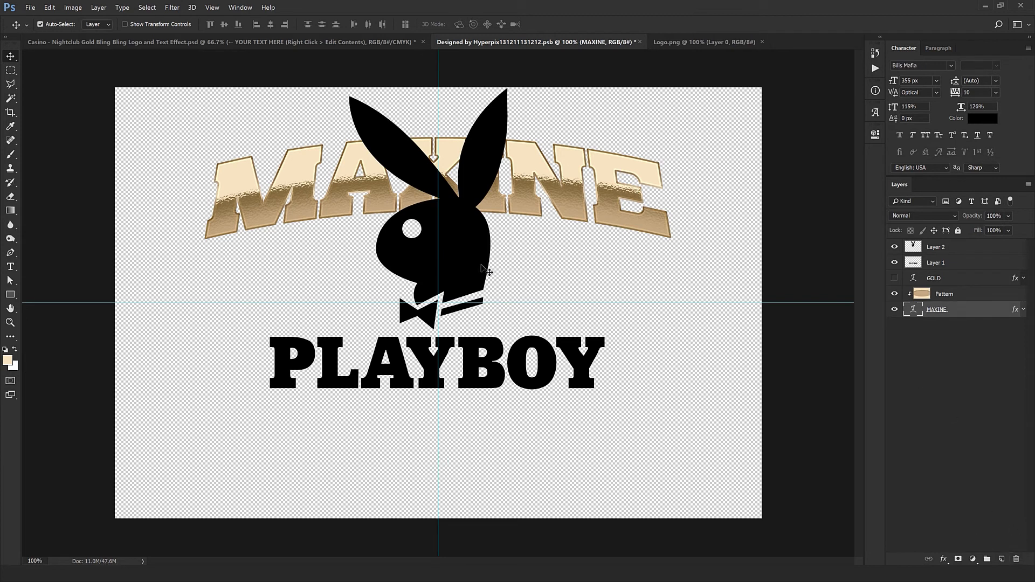
pyautogui.click(481, 271)
pyautogui.rightClick(973, 254)
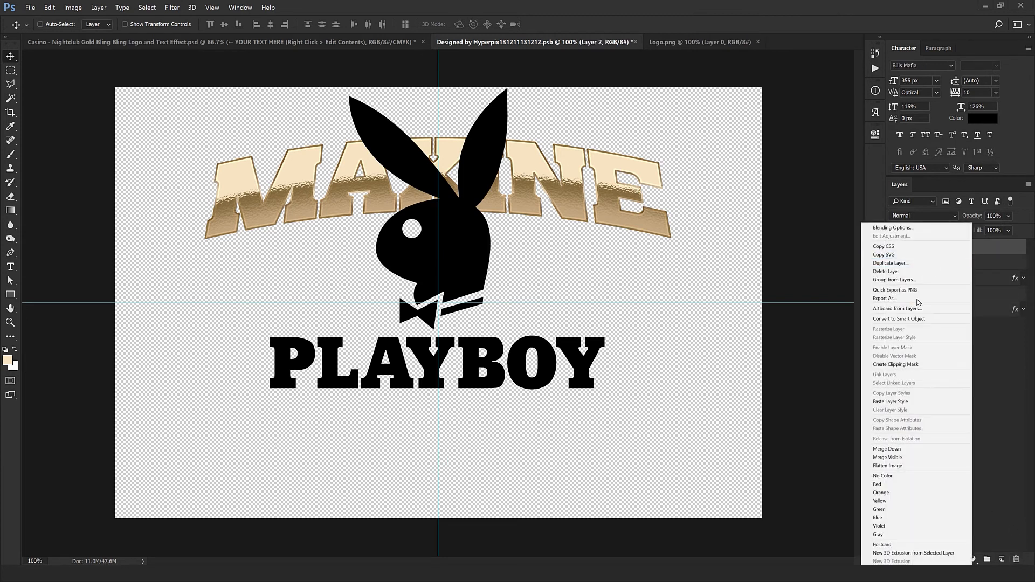
pyautogui.click(898, 402)
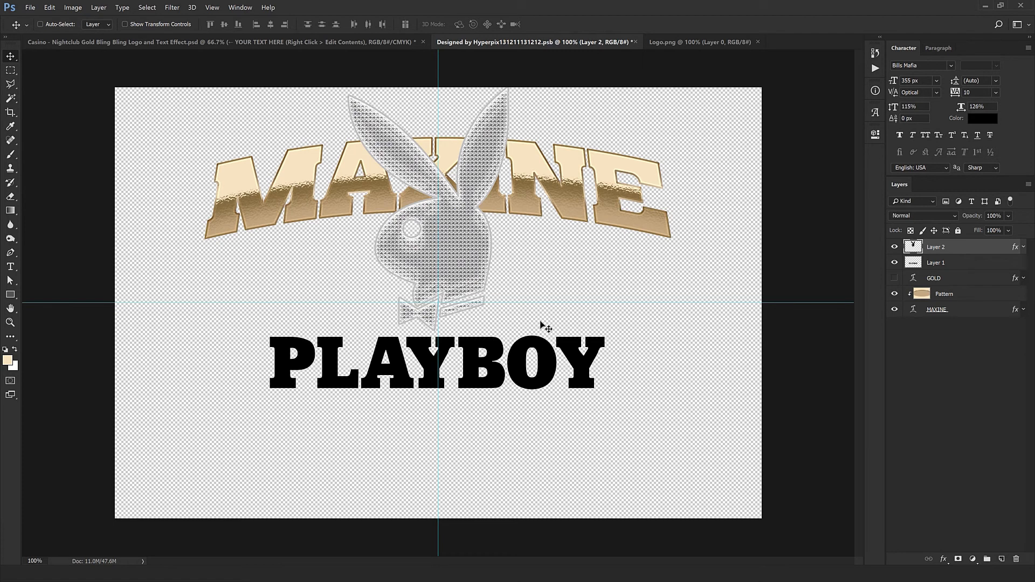
# Move the gold name text together with its clipped Pattern layer straight down below the PLAYBOY lettering
pyautogui.click(944, 294)
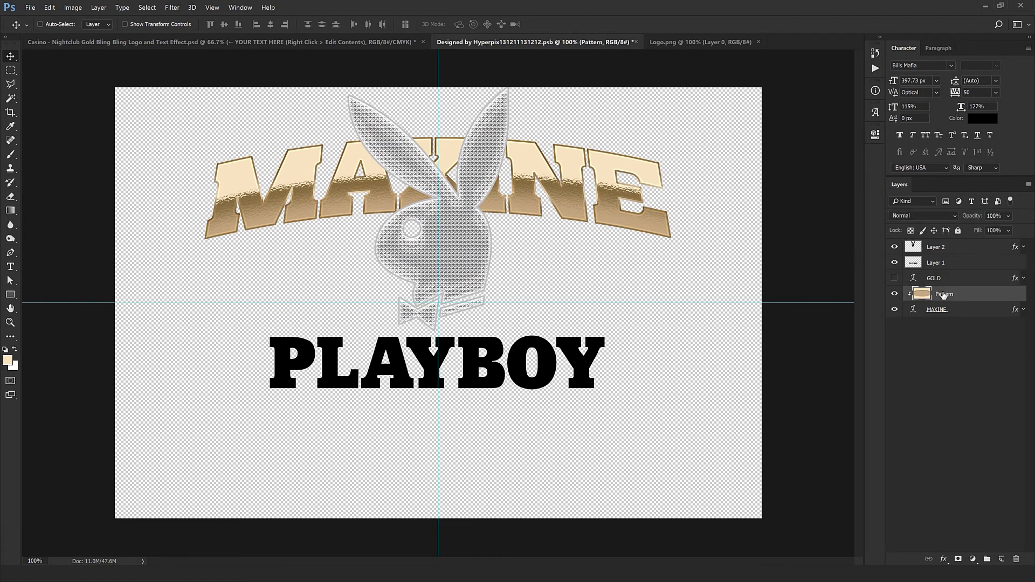
pyautogui.keyDown('shift'); pyautogui.click(941, 309); pyautogui.keyUp('shift')
pyautogui.moveTo(555, 224); pyautogui.dragTo(581, 482)
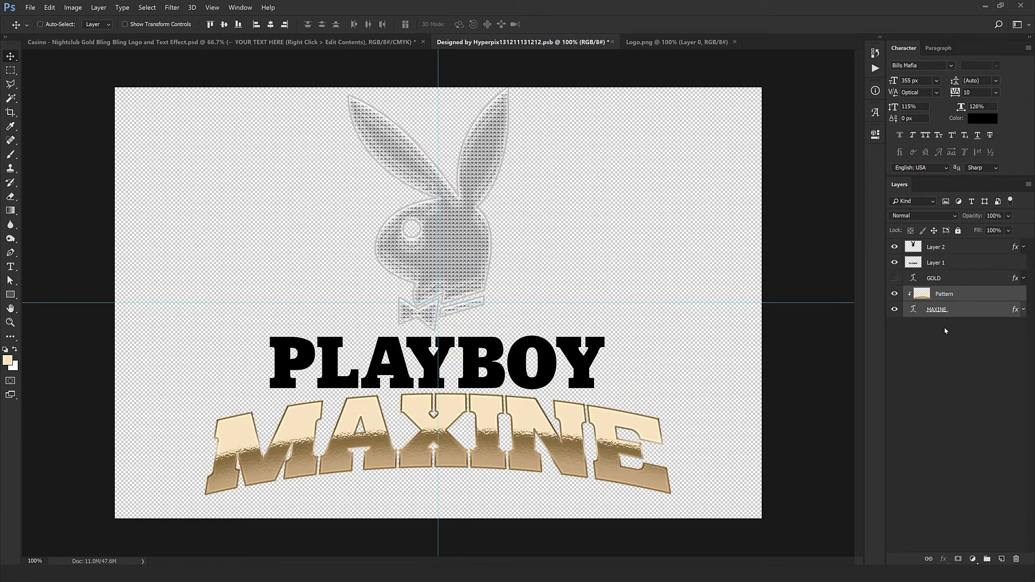
# Copy the gold name text's layer style, paste it onto the PLAYBOY lettering layer, and select the Pattern layer
pyautogui.click(995, 314)
pyautogui.rightClick(954, 315)
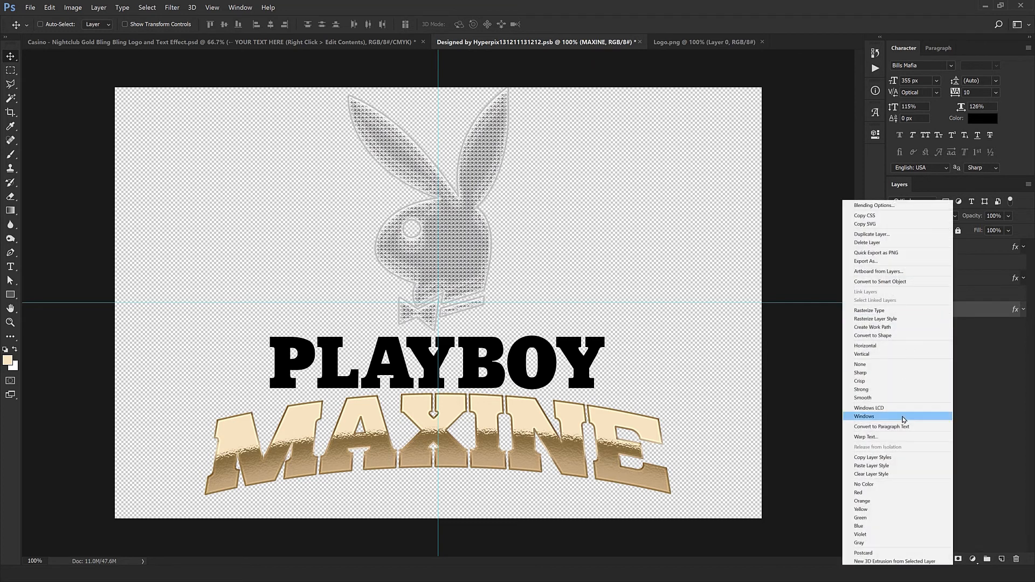
pyautogui.click(880, 458)
pyautogui.keyDown('ctrl'); pyautogui.click(573, 372); pyautogui.keyUp('ctrl')
pyautogui.rightClick(971, 265)
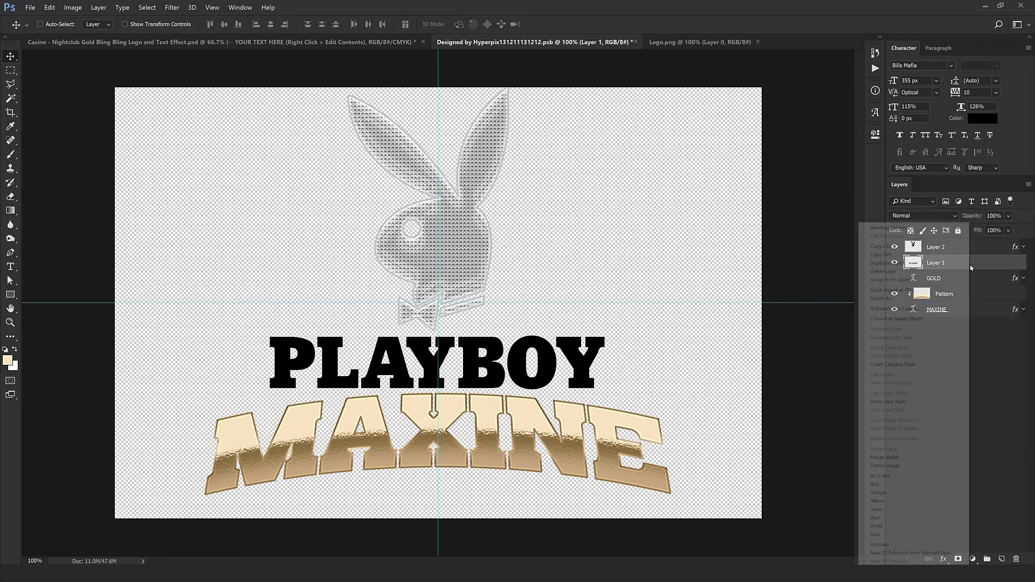
pyautogui.click(907, 402)
pyautogui.keyDown('ctrl'); pyautogui.click(522, 448); pyautogui.keyUp('ctrl')
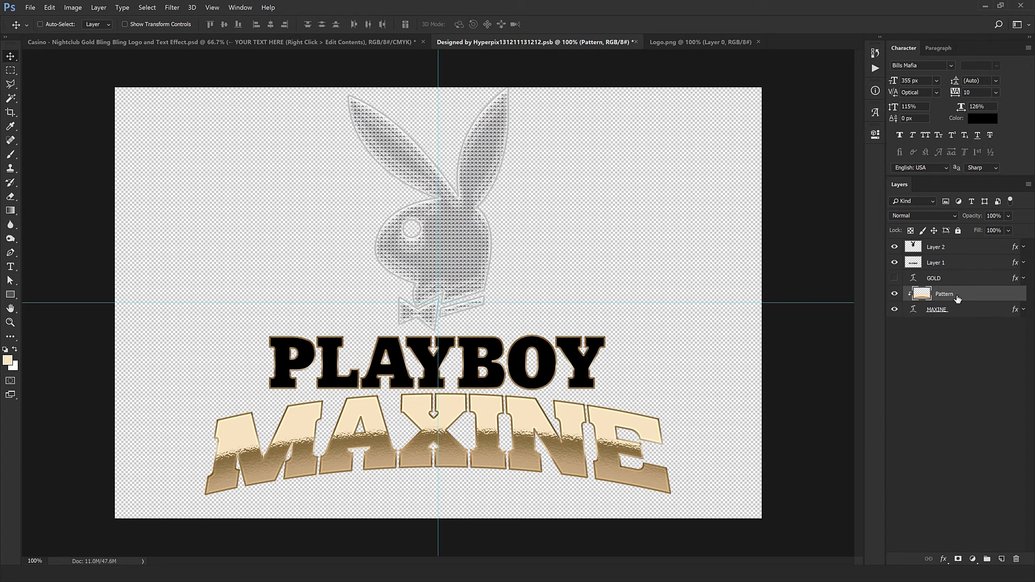
# Move the Pattern layer directly above the PLAYBOY lettering layer, clip it to the lettering, and shift the gold reflection up across the letters
pyautogui.moveTo(958, 298); pyautogui.dragTo(948, 256)
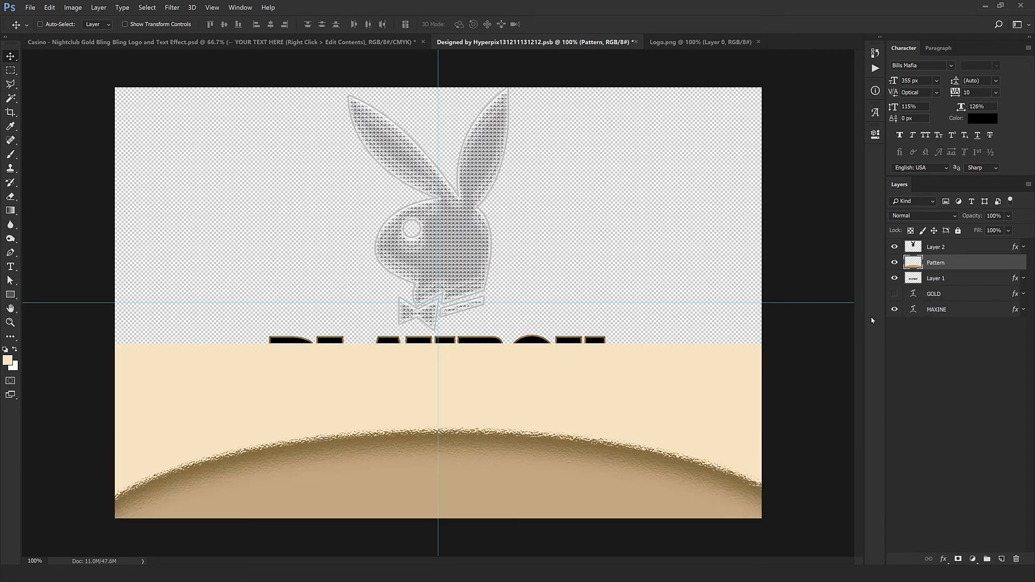
pyautogui.moveTo(583, 391); pyautogui.dragTo(588, 339)
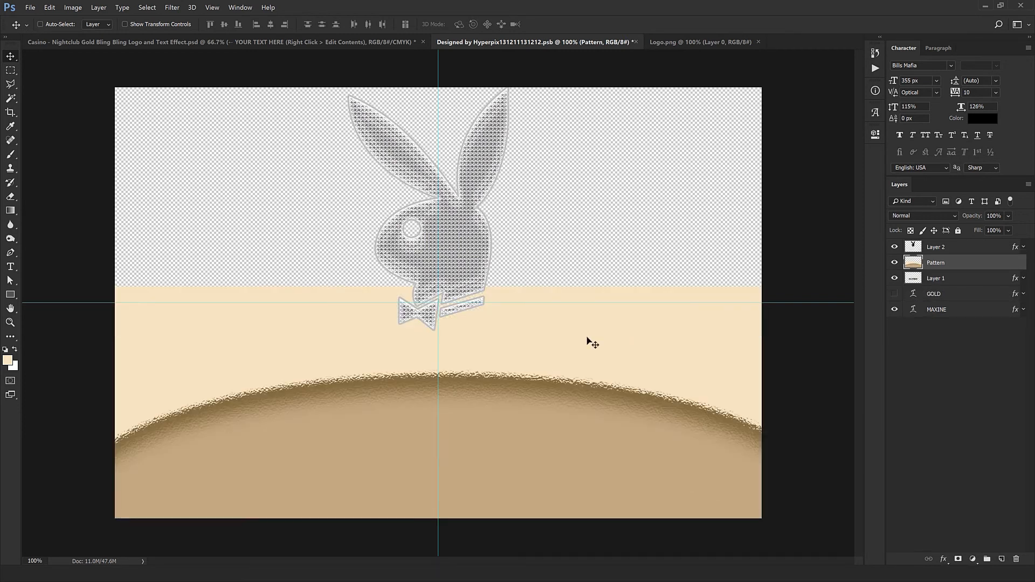
pyautogui.rightClick(949, 268)
pyautogui.click(975, 264)
pyautogui.rightClick(944, 265)
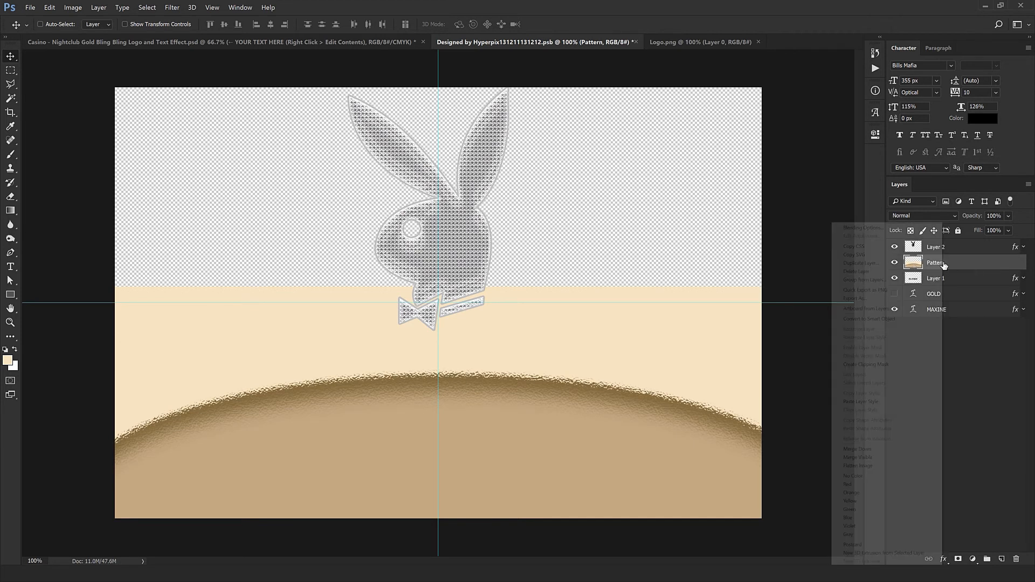
pyautogui.click(866, 366)
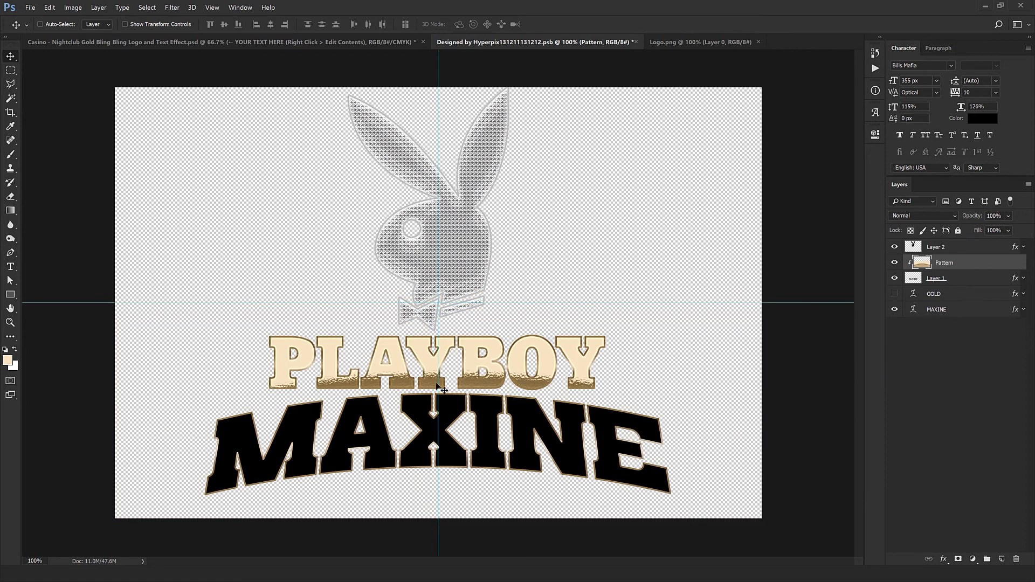
pyautogui.moveTo(460, 386); pyautogui.dragTo(463, 362)
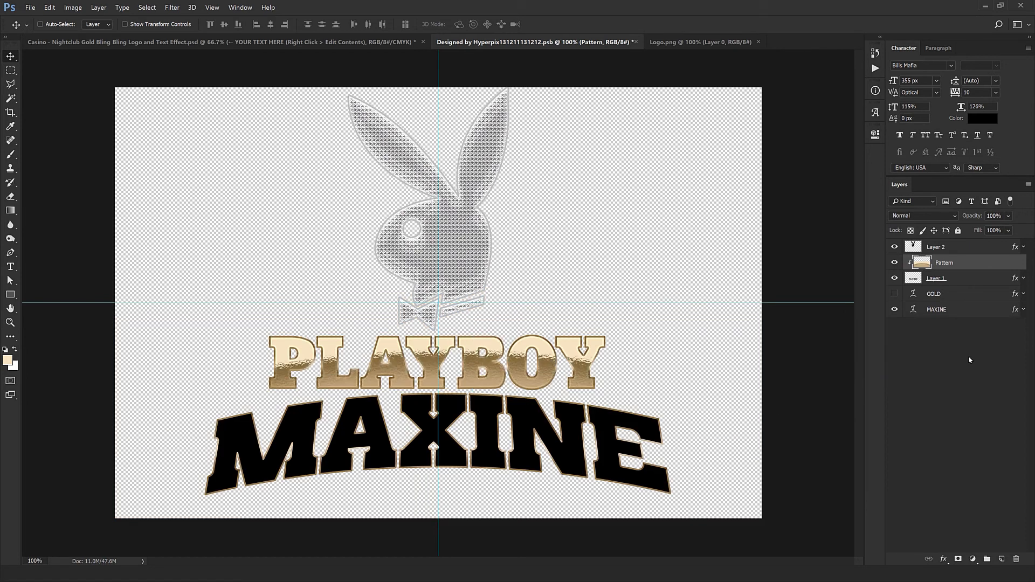
# Hide the MAXINE layer and scale the Pattern layer down to about 77.4%, repositioning it to cover the PLAYBOY lettering
pyautogui.click(895, 309)
pyautogui.moveTo(661, 350); pyautogui.dragTo(596, 335)
pyautogui.hotkey('ctrl', 't')
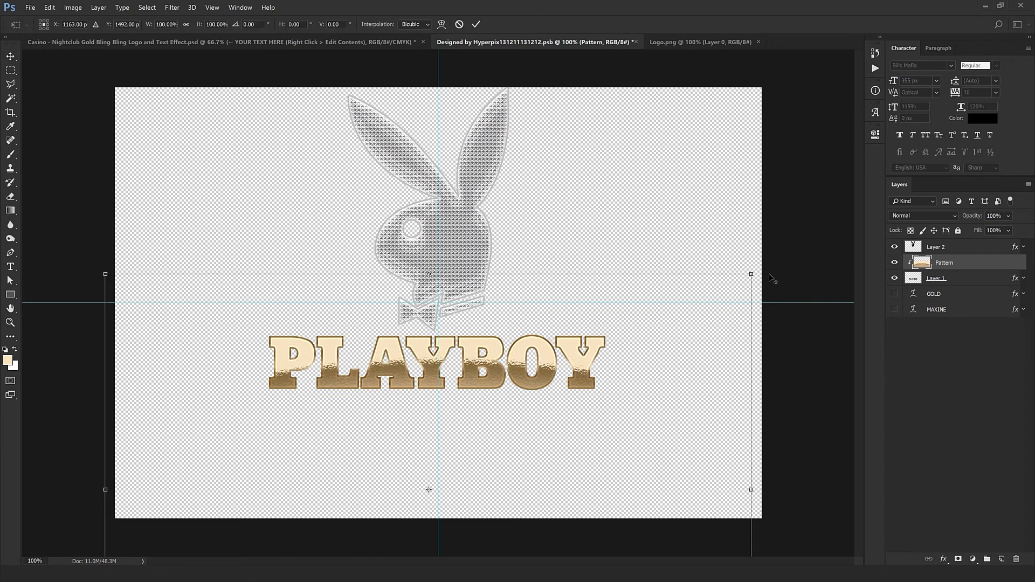
pyautogui.moveTo(752, 274); pyautogui.dragTo(679, 323)
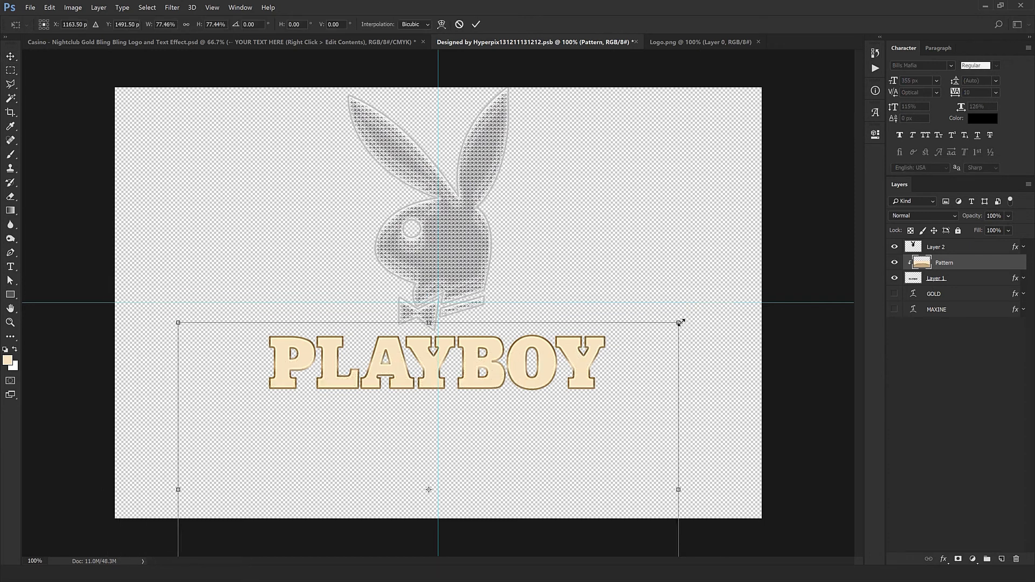
pyautogui.moveTo(621, 416); pyautogui.dragTo(606, 388)
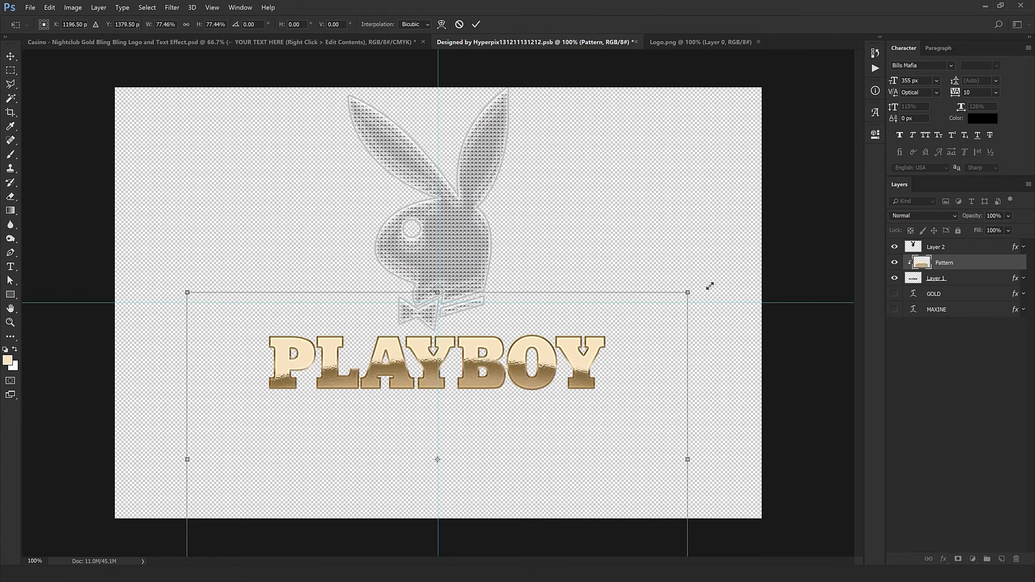
pyautogui.moveTo(710, 287); pyautogui.dragTo(710, 286)
pyautogui.moveTo(657, 325); pyautogui.dragTo(657, 338)
pyautogui.press('Return')
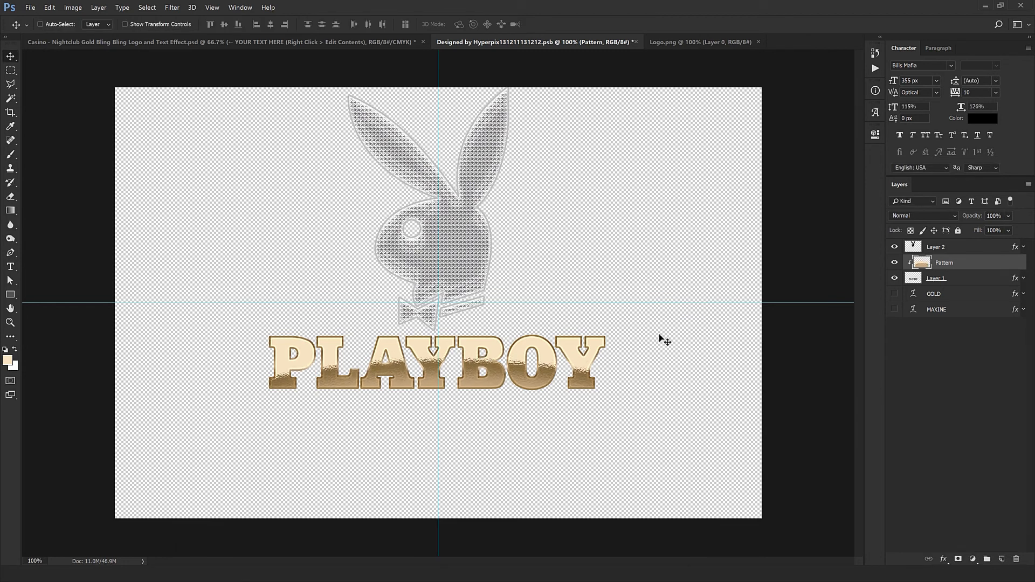
# Close Logo.png and the smart object's document, saving the changes to the smart object
pyautogui.click(759, 42)
pyautogui.click(637, 41)
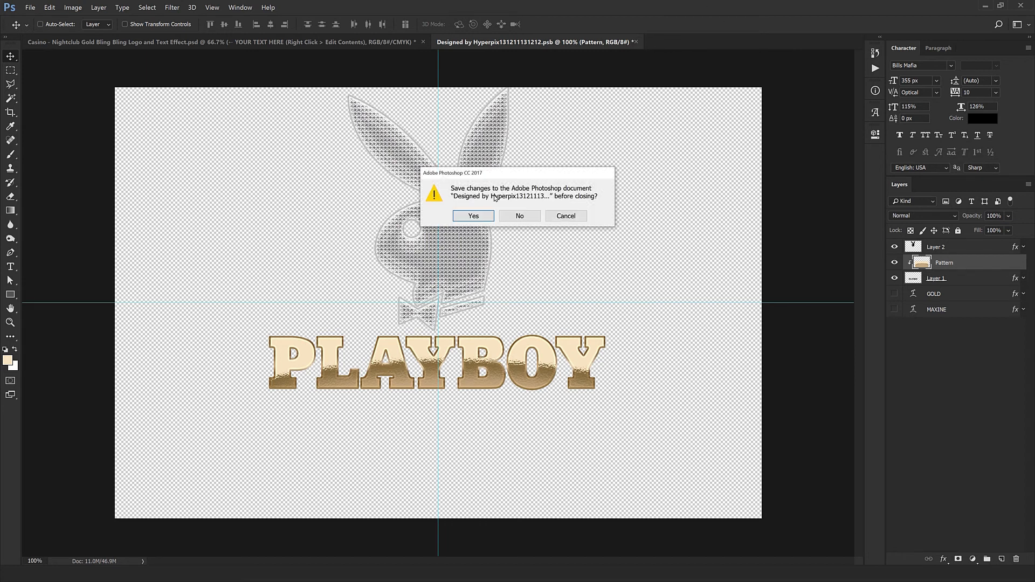
pyautogui.click(467, 218)
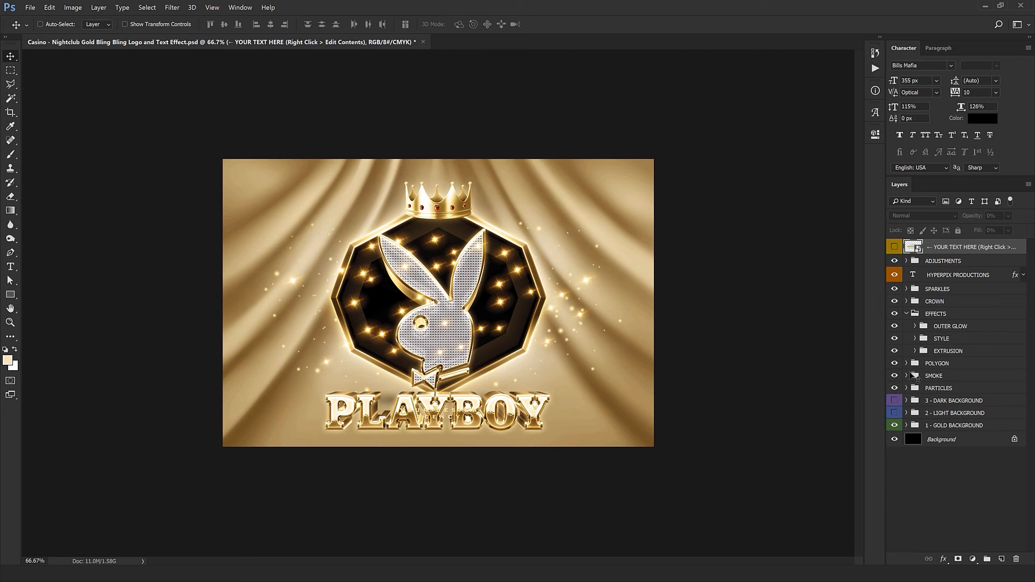
# Hide the EXTRUSION and CROWN groups and move the whole EFFECTS group straight up so the lettering overlaps the lower part of the polygon
pyautogui.click(895, 351)
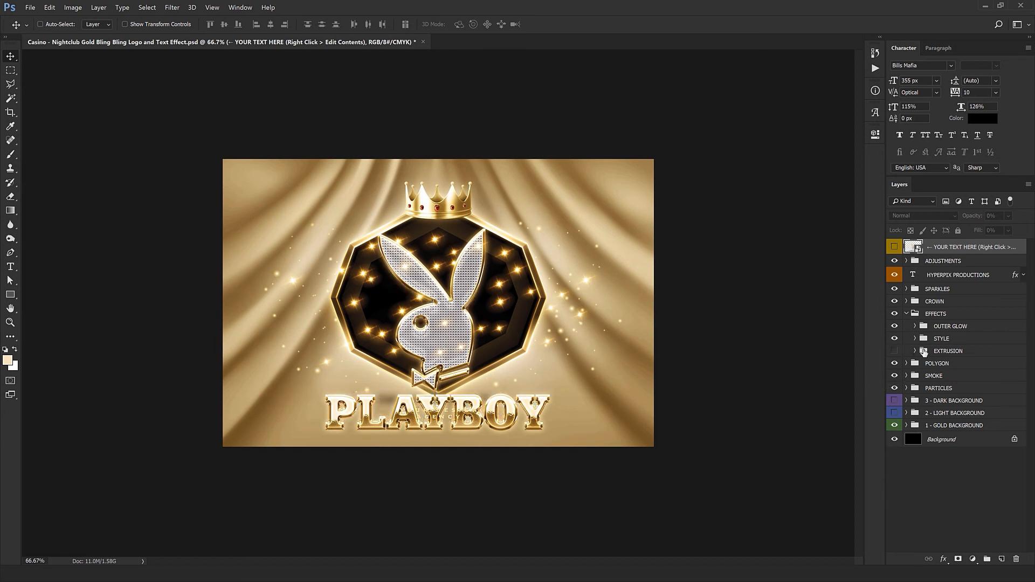
pyautogui.click(942, 325)
pyautogui.click(949, 314)
pyautogui.hotkey('ctrl', '+')
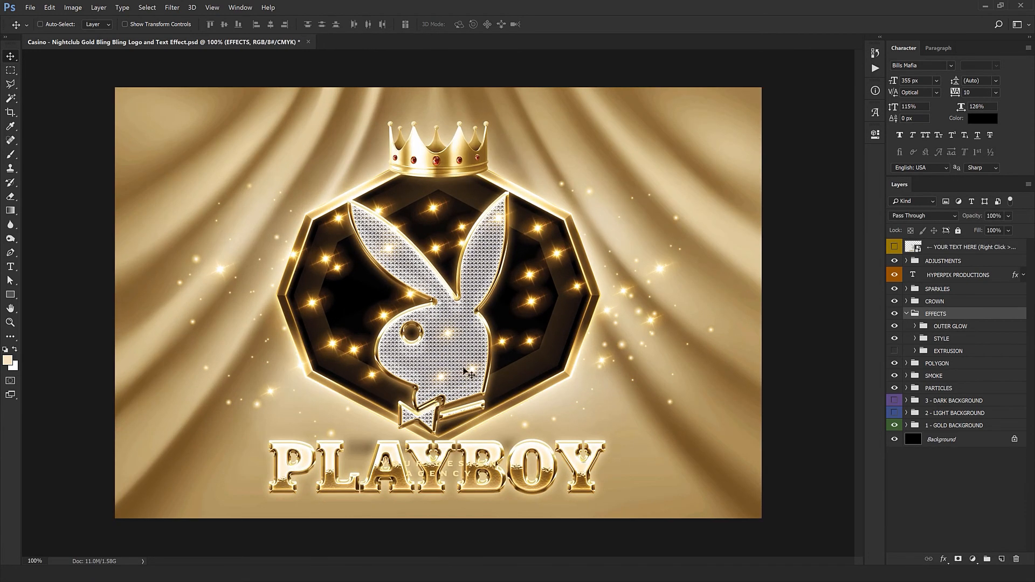
pyautogui.moveTo(462, 330); pyautogui.dragTo(462, 289)
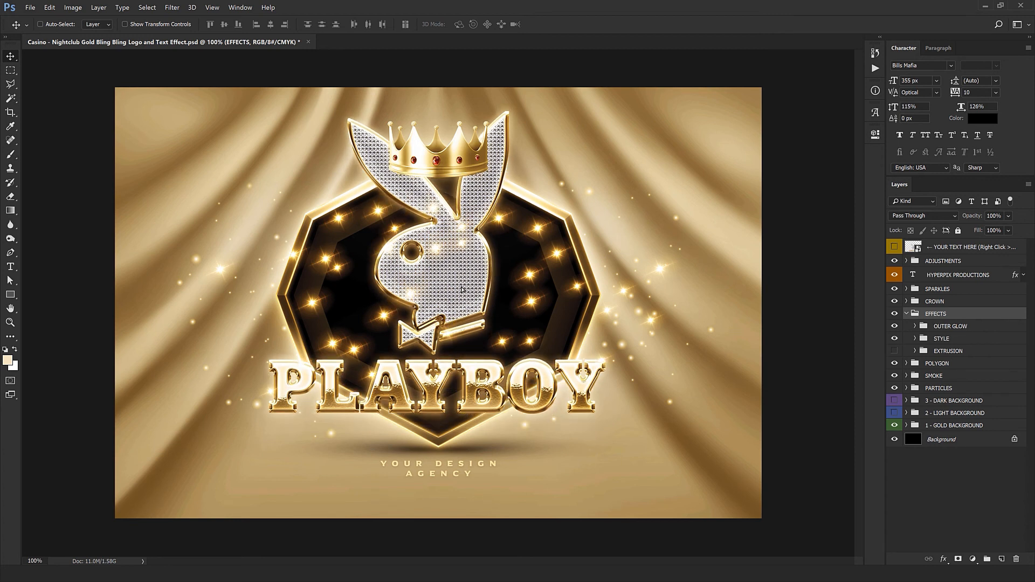
pyautogui.click(895, 302)
pyautogui.moveTo(463, 276); pyautogui.dragTo(464, 260)
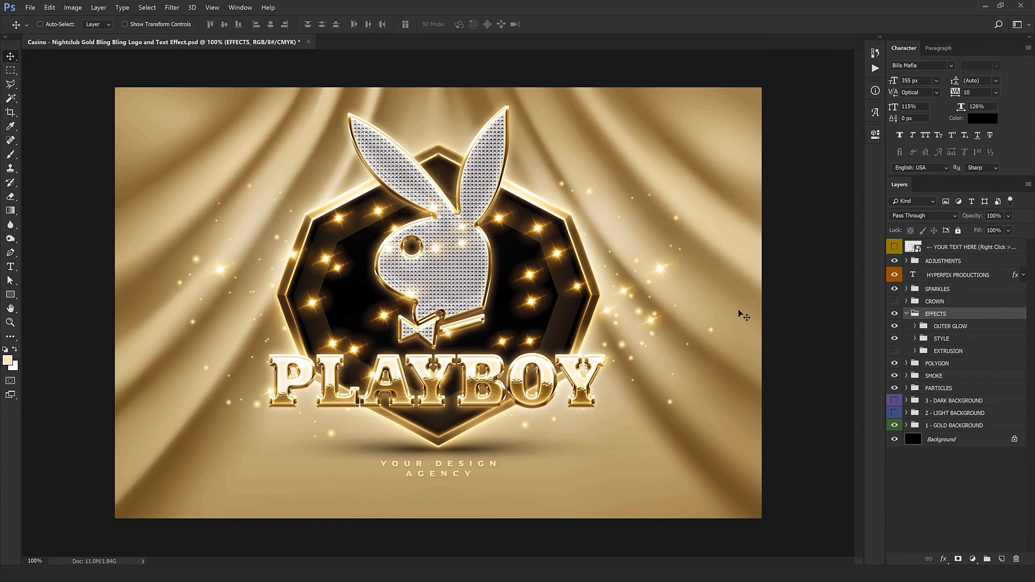
# Delete all but one of the Sparkle layers in the SPARKLES group
pyautogui.click(908, 291)
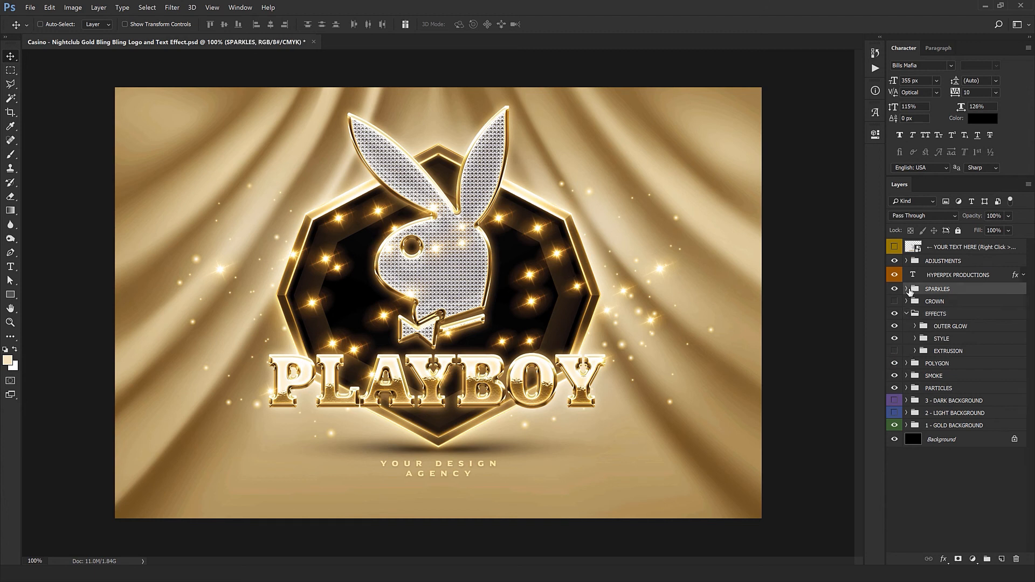
pyautogui.click(908, 290)
pyautogui.click(962, 304)
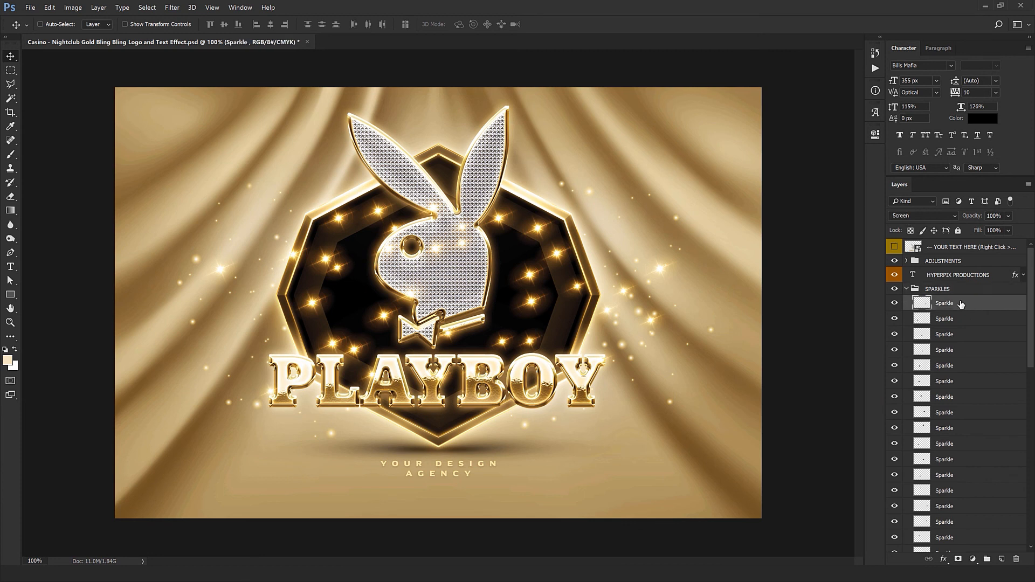
pyautogui.scroll(-10, 966, 431)
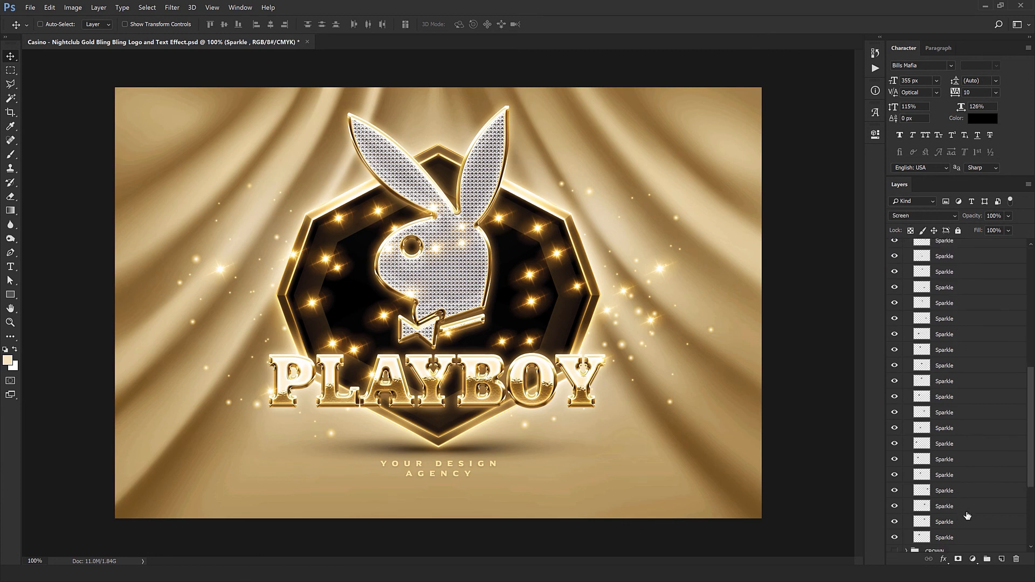
pyautogui.keyDown('shift'); pyautogui.click(969, 443); pyautogui.keyUp('shift')
pyautogui.hotkey('ctrl', 'e')
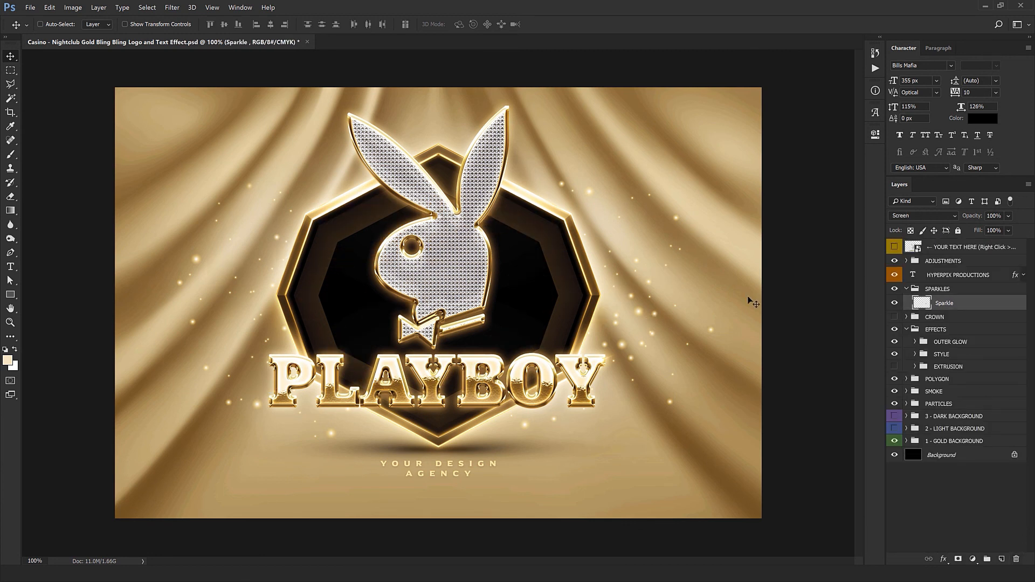
# Move the remaining sparkle onto the rabbit head and place duplicates of it along the head's gold edges
pyautogui.moveTo(380, 331); pyautogui.dragTo(477, 265)
pyautogui.hotkey('ctrl', 'j')
pyautogui.scroll(2, 461, 215)
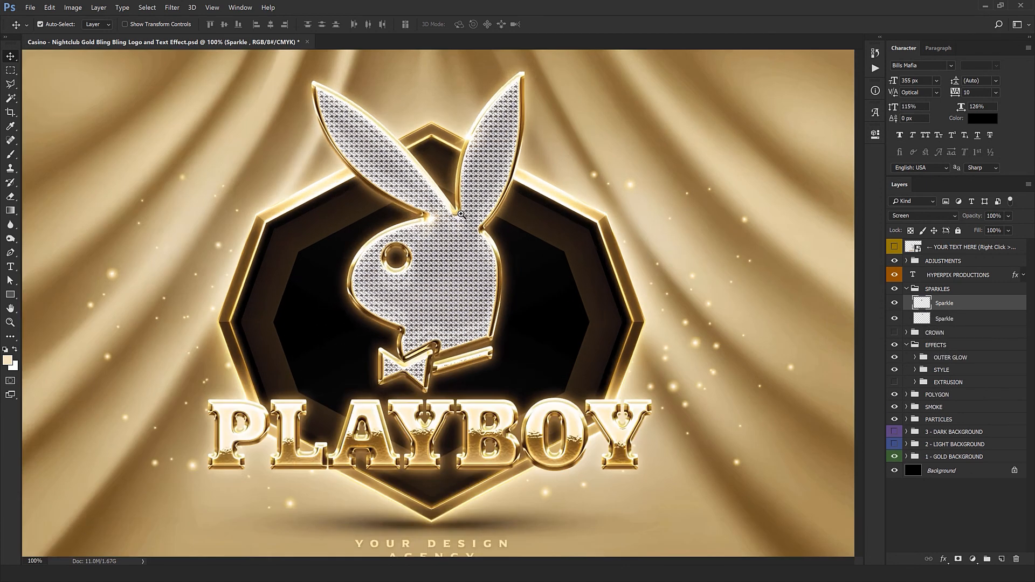
pyautogui.moveTo(501, 218); pyautogui.dragTo(478, 295)
pyautogui.hotkey('ctrl', 'j')
pyautogui.moveTo(360, 372); pyautogui.dragTo(508, 397)
# Scale down a sparkle copy over the PLAYBOY lettering, spread more duplicates across the letters, and collapse the SPARKLES group
pyautogui.hotkey('ctrl', 't')
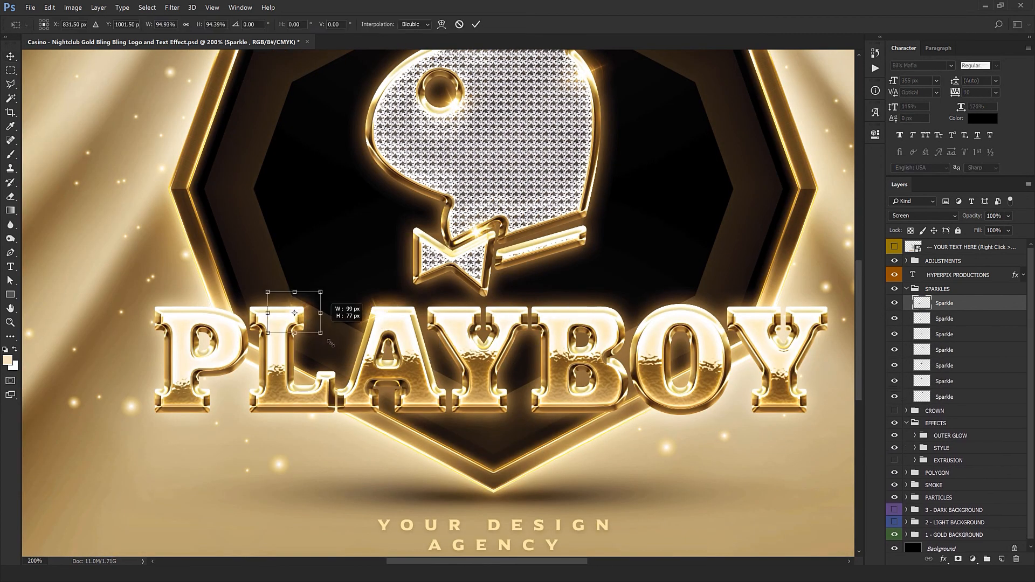
pyautogui.press('Return')
pyautogui.scroll(-2, 405, 451)
pyautogui.hotkey('ctrl', 'j')
pyautogui.moveTo(599, 333); pyautogui.dragTo(336, 448)
pyautogui.hotkey('ctrl', 'j')
pyautogui.hotkey('ctrl', 'j')
pyautogui.moveTo(467, 376); pyautogui.dragTo(480, 454)
pyautogui.hotkey('ctrl', 'j')
pyautogui.hotkey('ctrl', 'j')
pyautogui.moveTo(417, 453); pyautogui.dragTo(301, 453)
pyautogui.hotkey('ctrl', 'j')
pyautogui.moveTo(491, 456); pyautogui.dragTo(518, 446)
pyautogui.hotkey('ctrl', 'j')
pyautogui.moveTo(625, 483); pyautogui.dragTo(413, 522)
pyautogui.hotkey('ctrl', 'j')
pyautogui.hotkey('ctrl', 'j')
pyautogui.moveTo(453, 364); pyautogui.dragTo(612, 447)
pyautogui.hotkey('ctrl', 'j')
pyautogui.moveTo(327, 455); pyautogui.dragTo(601, 493)
pyautogui.hotkey('ctrl', 'j')
pyautogui.hotkey('ctrl', 'j')
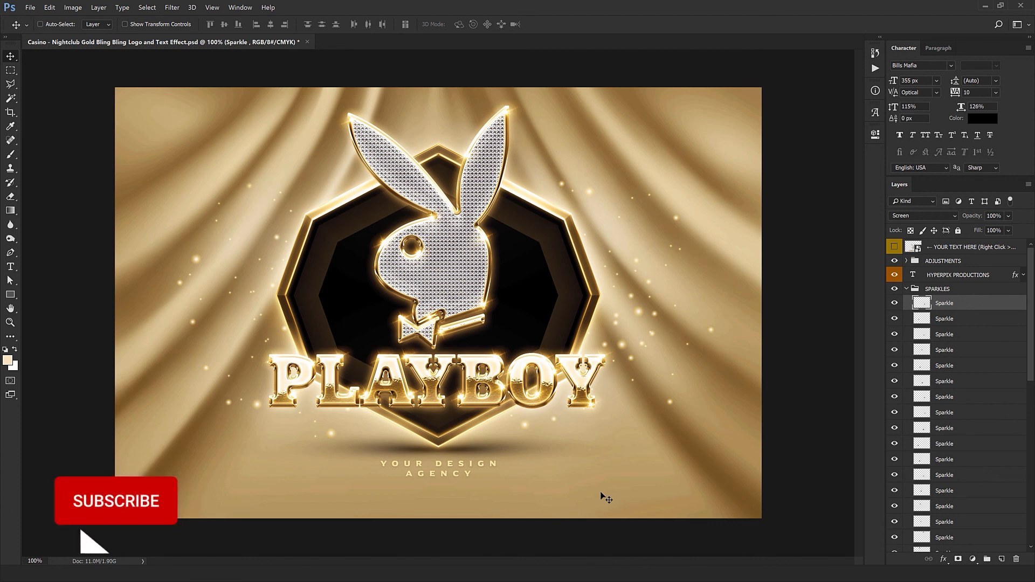
pyautogui.click(908, 289)
pyautogui.click(906, 289)
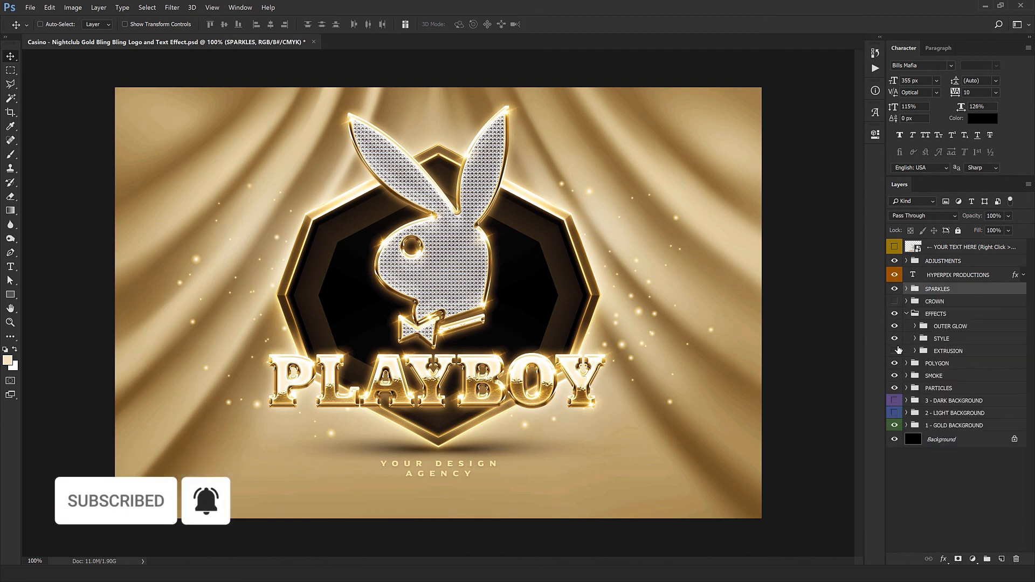